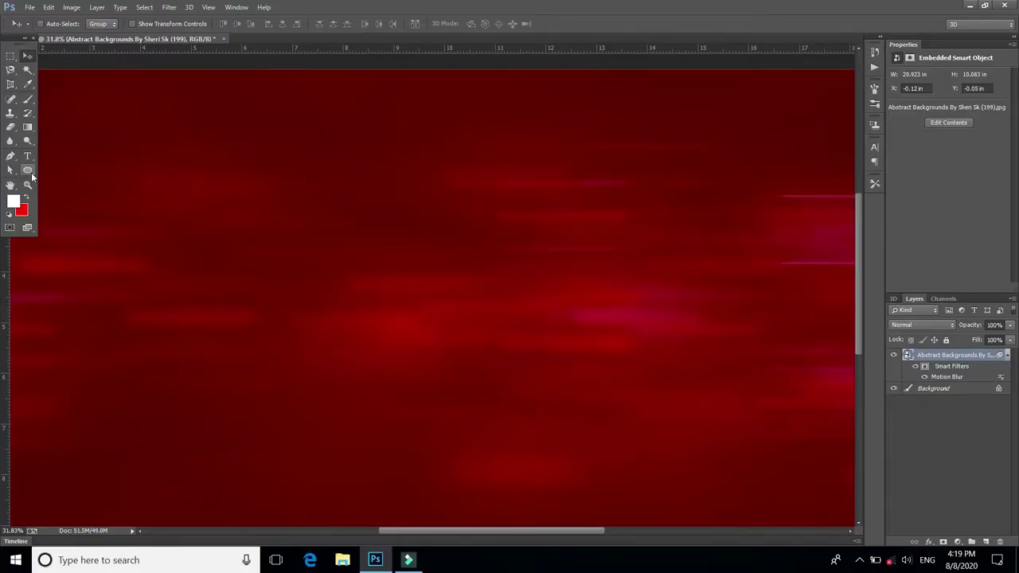
# Select the Rectangle tool with a blue fill and a yellow stroke
pyautogui.click(29, 171)
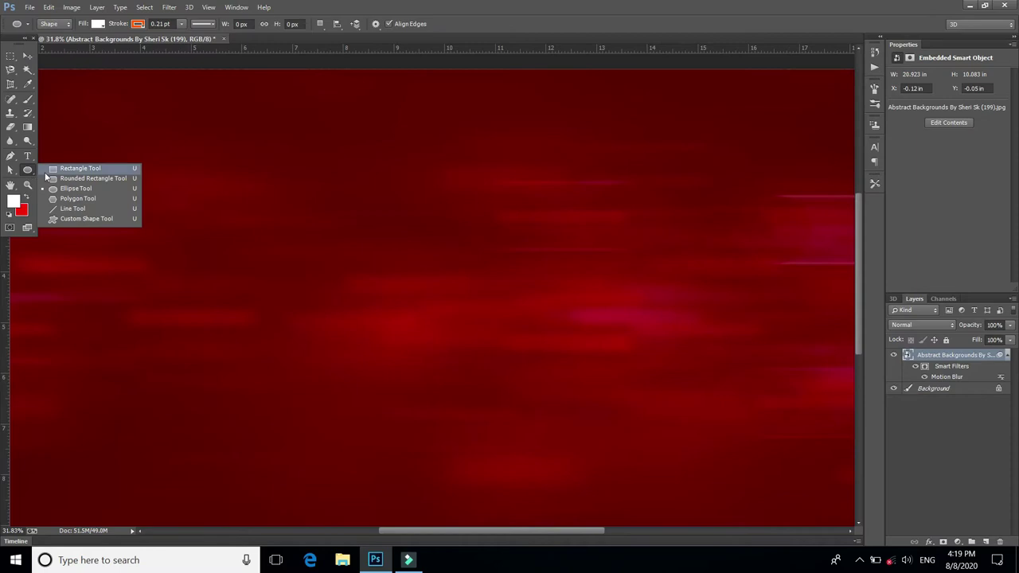
pyautogui.click(61, 172)
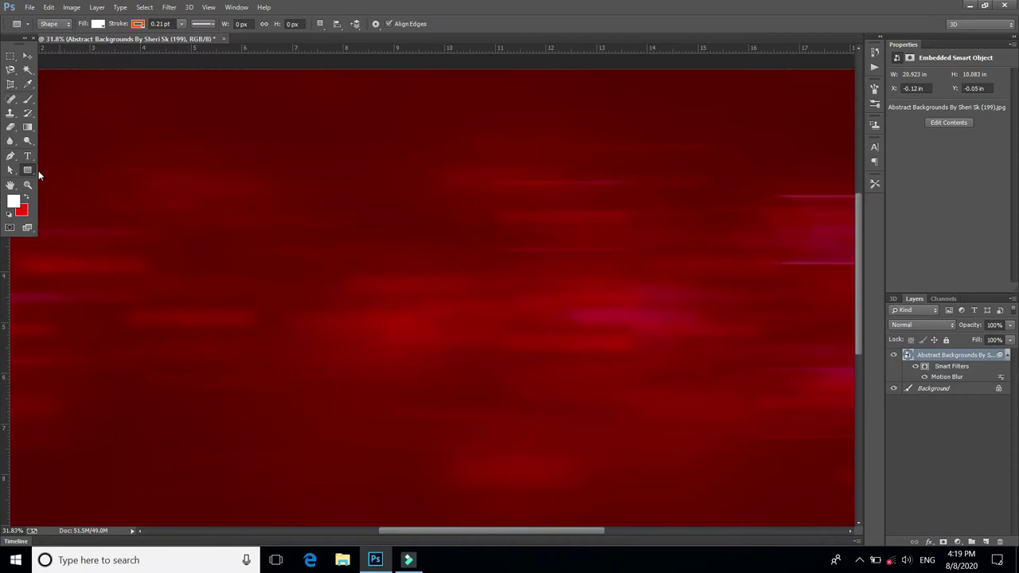
pyautogui.click(99, 25)
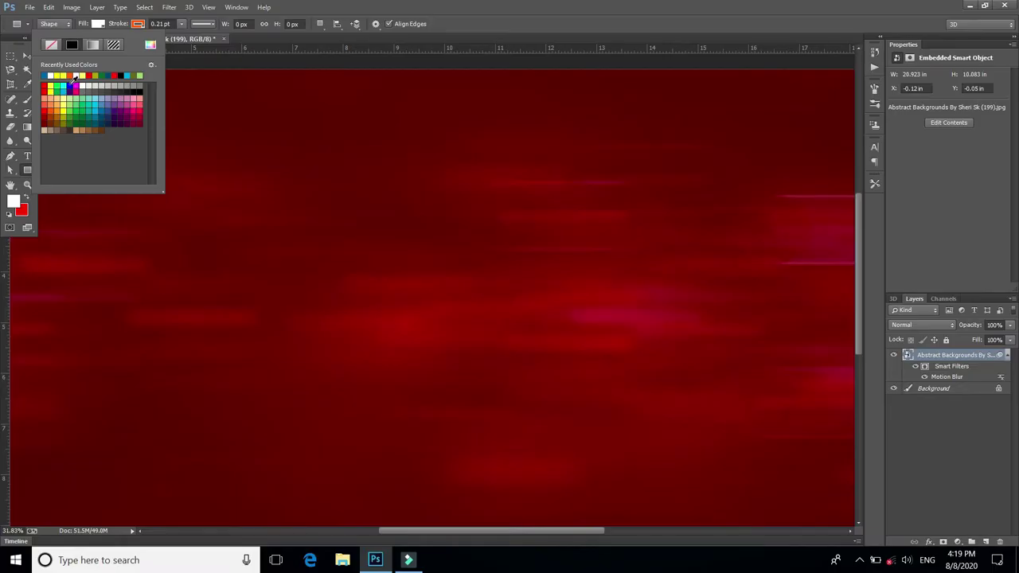
pyautogui.click(72, 84)
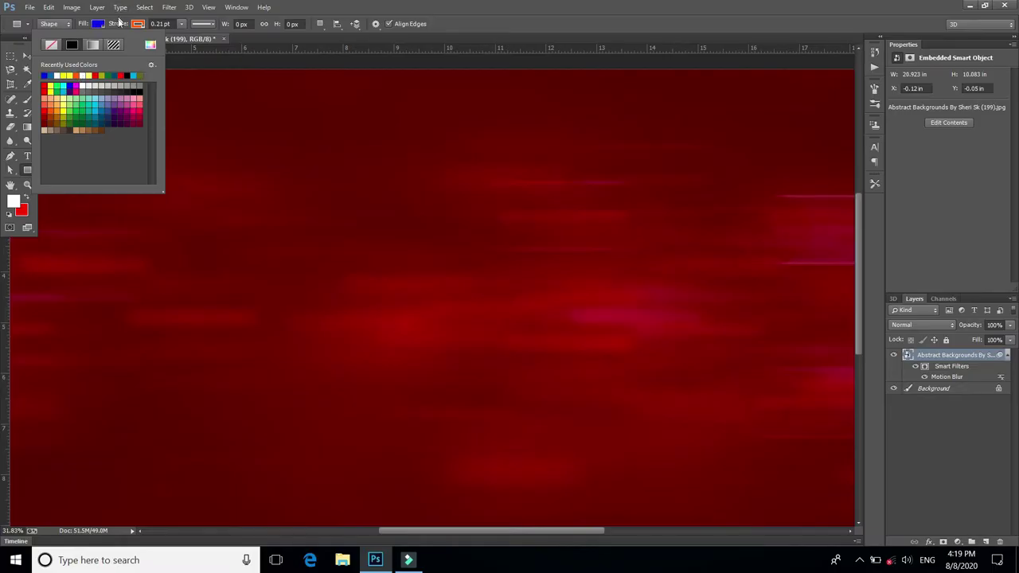
pyautogui.click(141, 24)
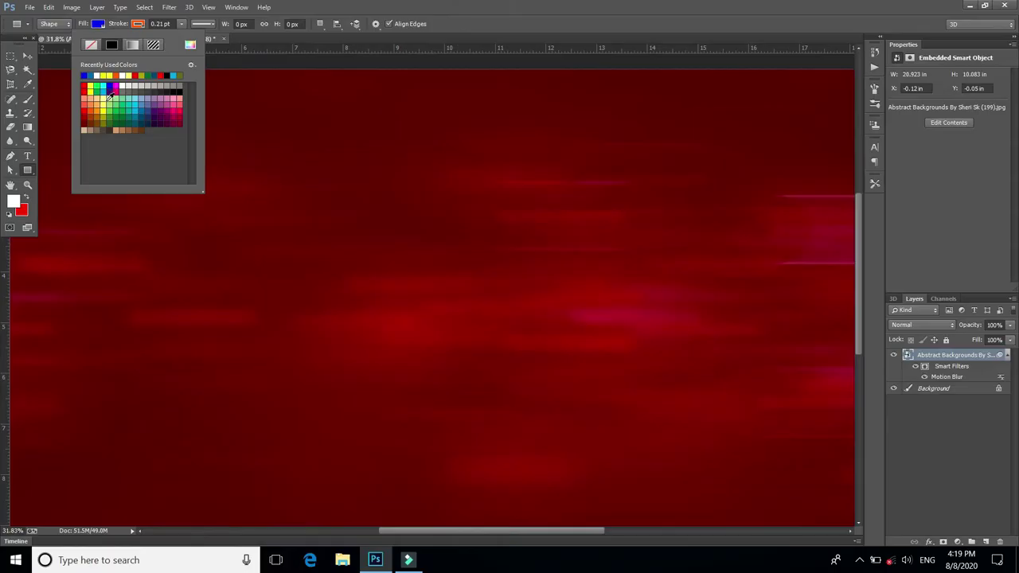
pyautogui.click(104, 109)
# Draw a blue rectangle across the upper middle of the canvas with a 4.28 pt yellow stroke
pyautogui.moveTo(349, 152); pyautogui.dragTo(653, 355)
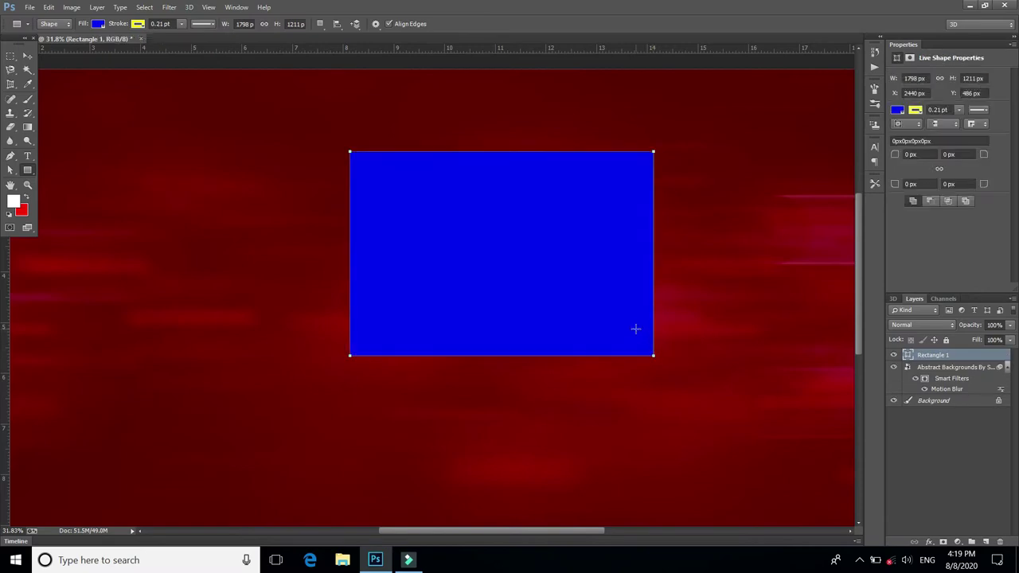
pyautogui.click(181, 25)
pyautogui.click(186, 36)
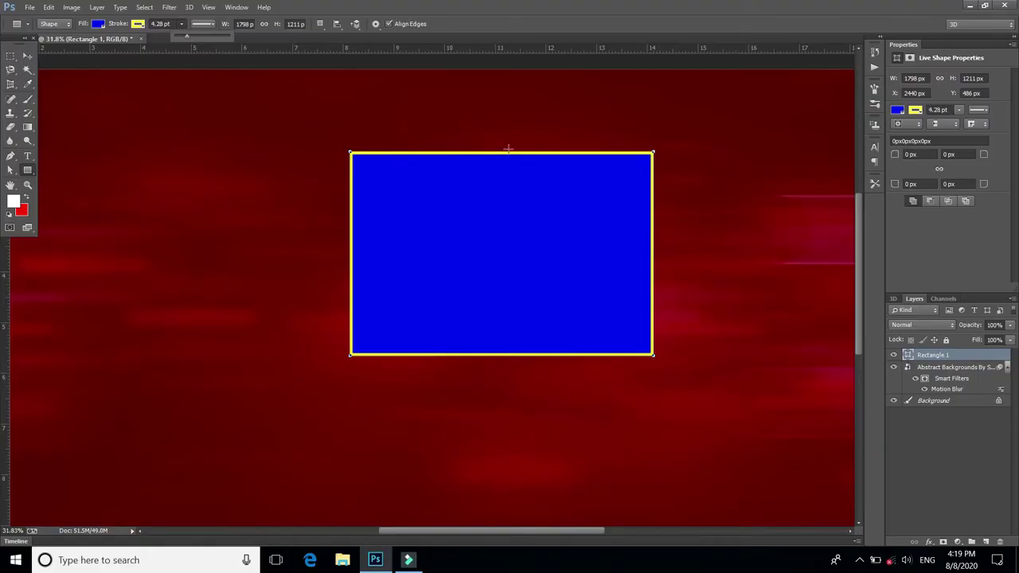
pyautogui.scroll(1, 508, 149)
pyautogui.scroll(1, 509, 151)
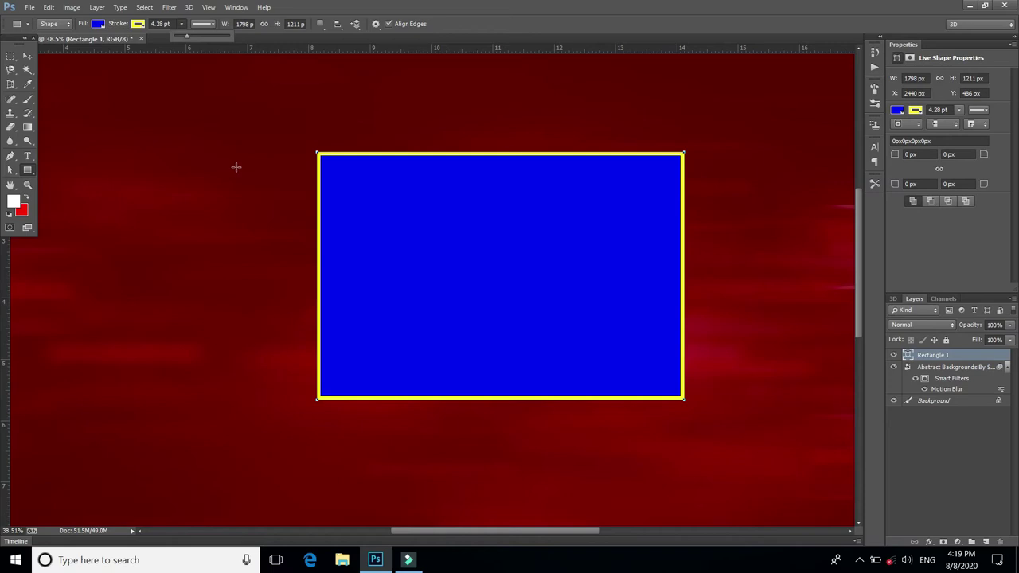
# Change the rectangle's yellow stroke from dashed to dotted and adjust its stroke alignment
pyautogui.click(211, 24)
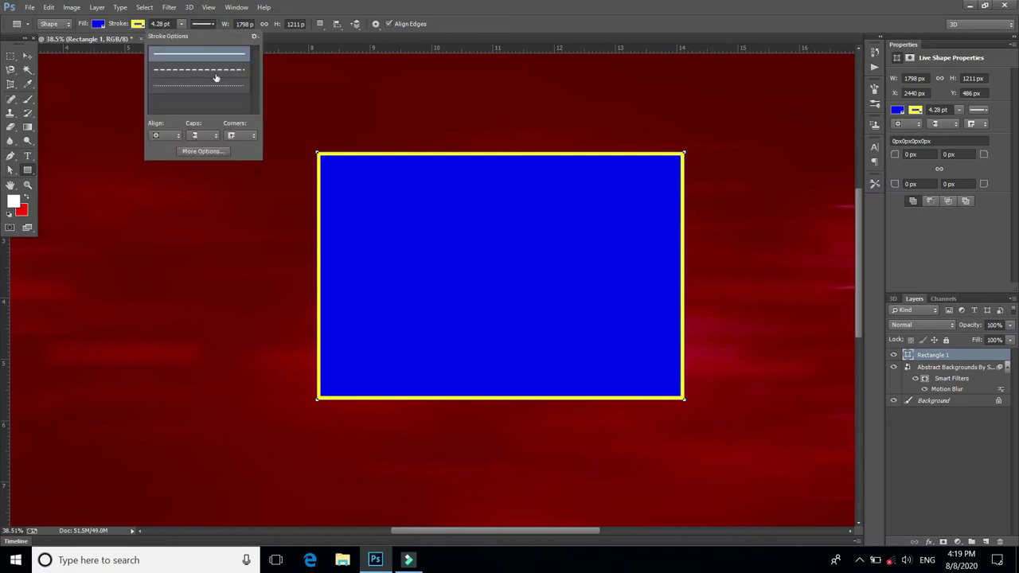
pyautogui.click(215, 74)
pyautogui.click(216, 24)
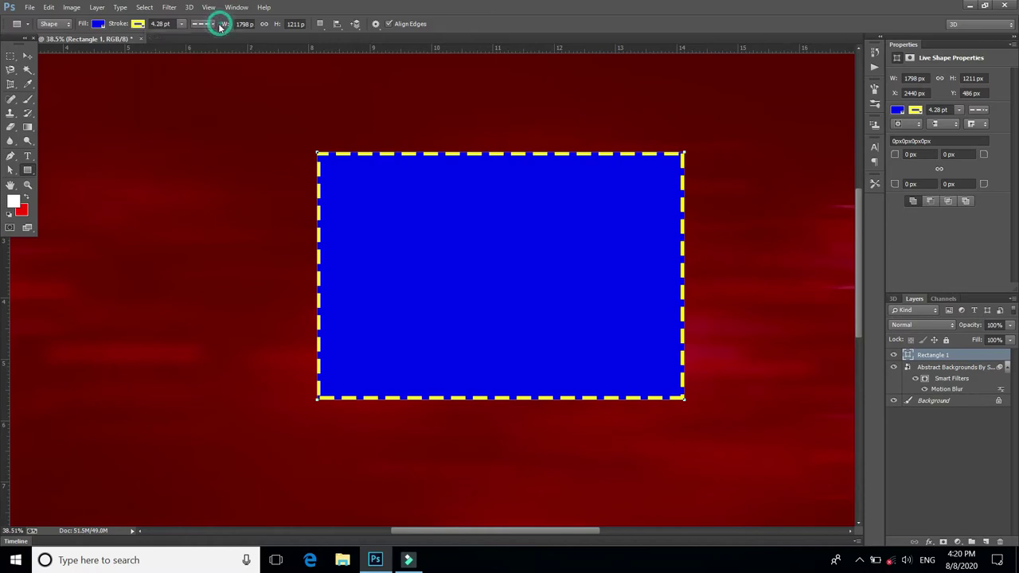
pyautogui.click(217, 24)
pyautogui.click(503, 247)
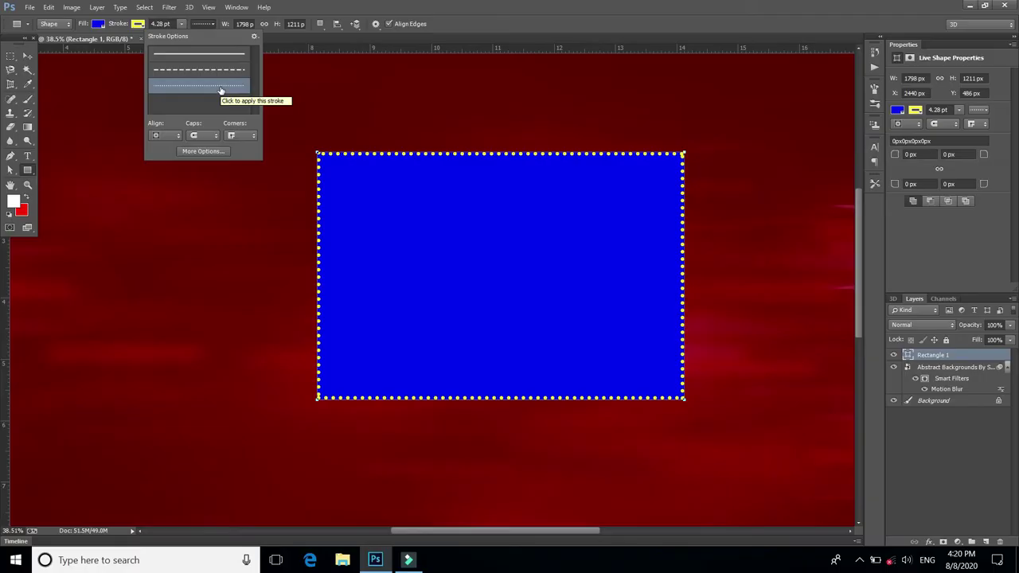
pyautogui.click(917, 124)
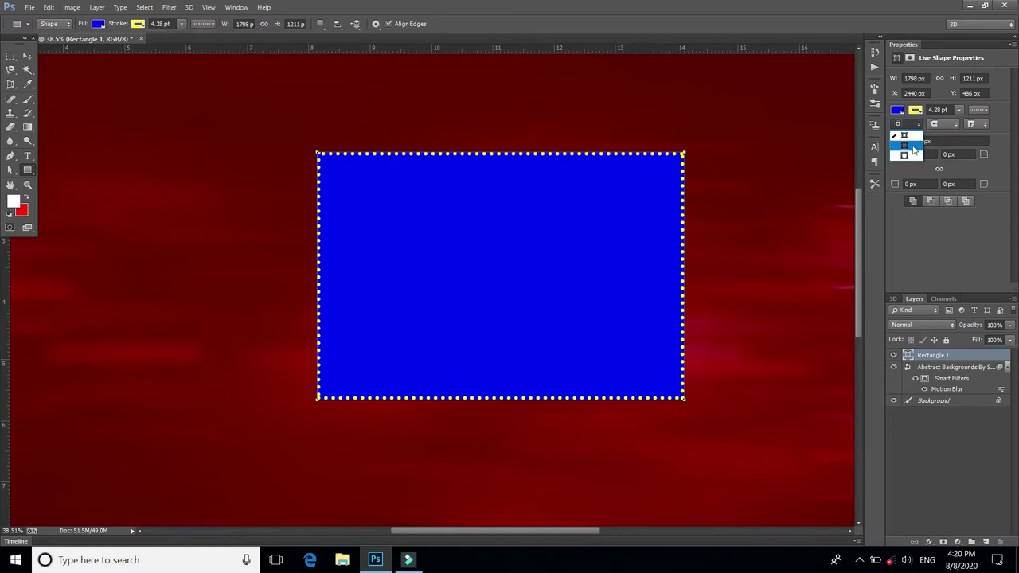
pyautogui.click(914, 147)
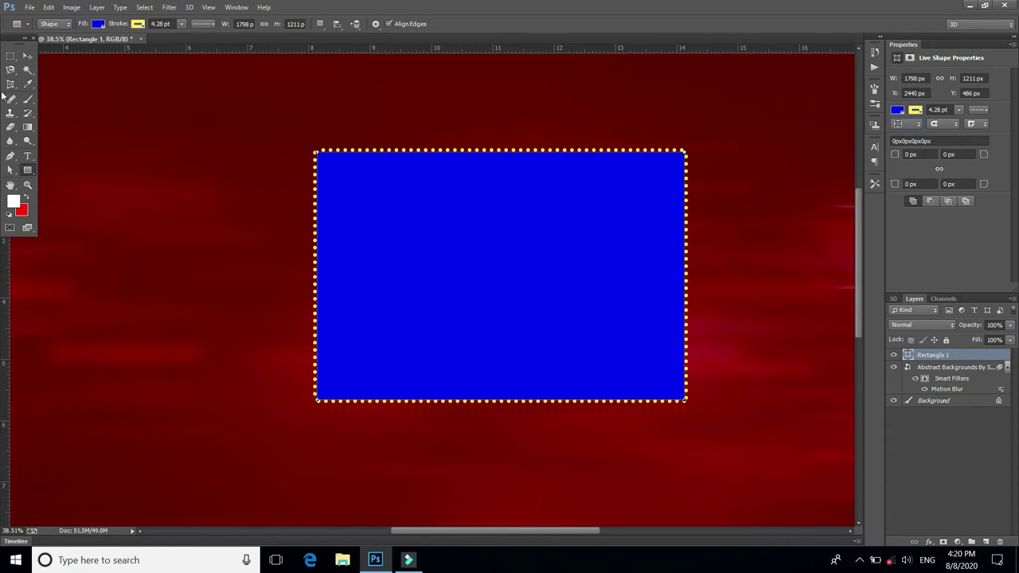
# Move Rectangle 1 up and left, then delete the layer
pyautogui.click(26, 58)
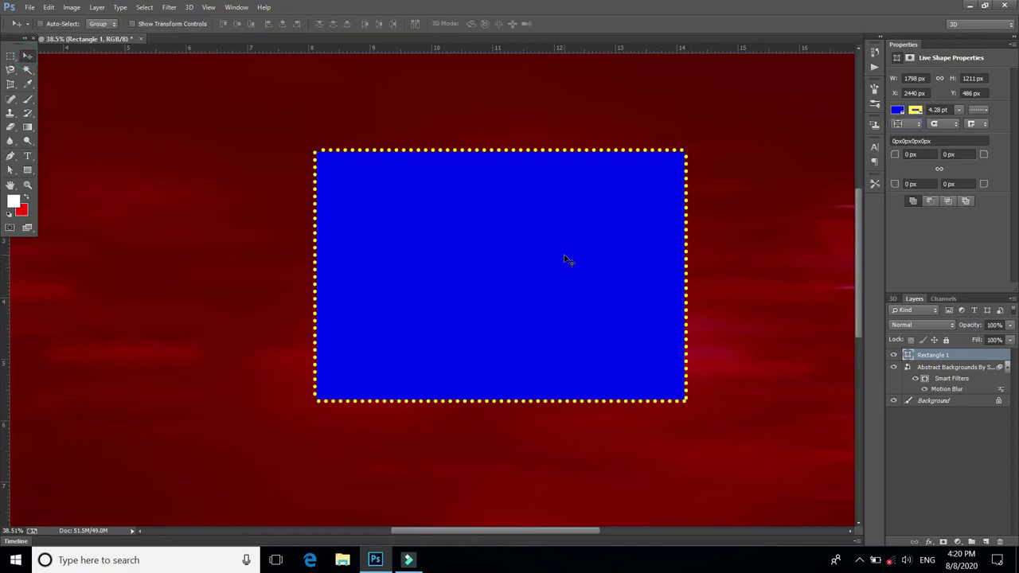
pyautogui.moveTo(563, 254)
pyautogui.mouseDown()
pyautogui.moveTo(578, 252)
pyautogui.moveTo(519, 252)
pyautogui.mouseUp()
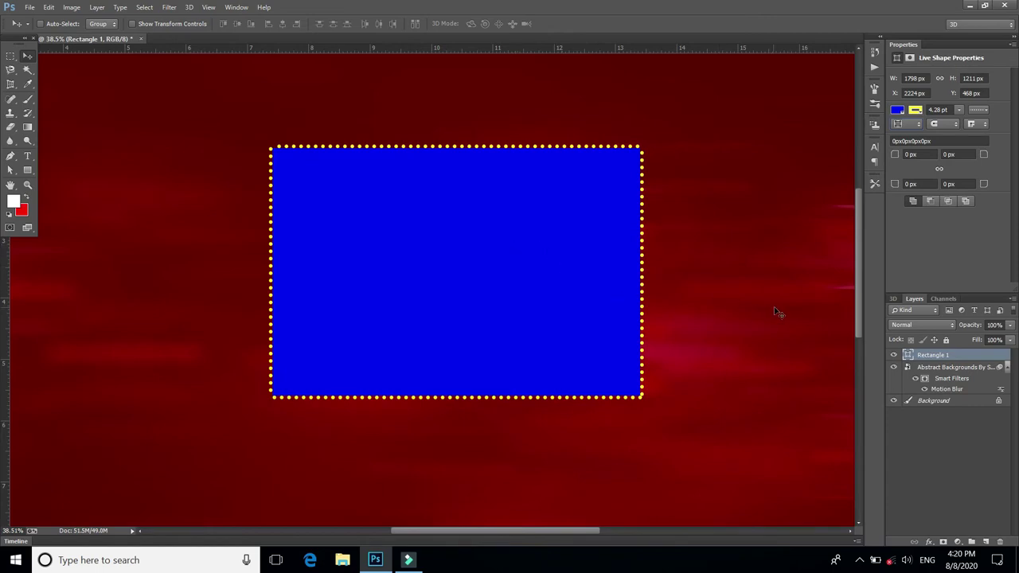
pyautogui.click(732, 333)
pyautogui.rightClick(514, 286)
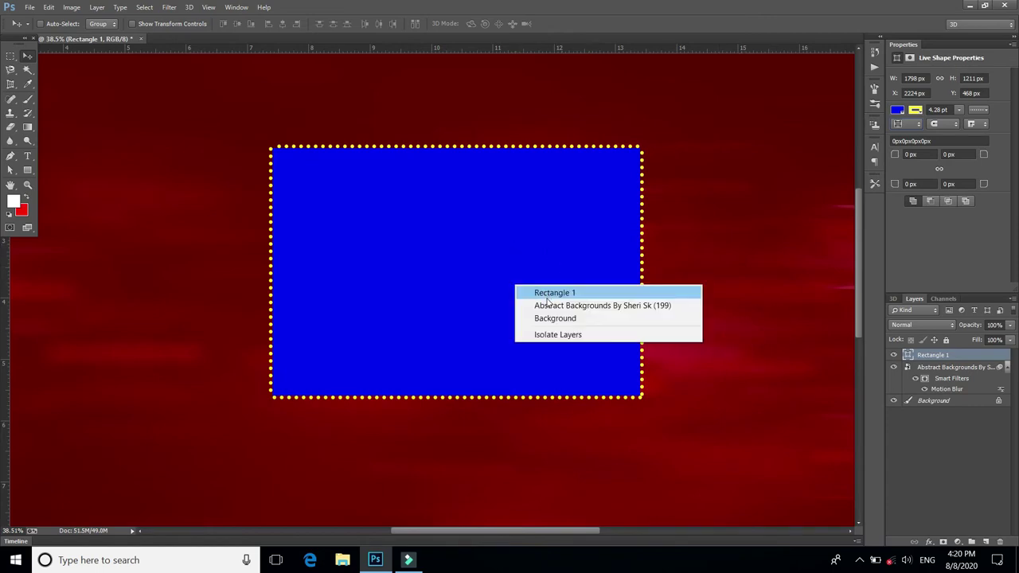
pyautogui.click(549, 294)
pyautogui.moveTo(534, 291); pyautogui.dragTo(534, 267)
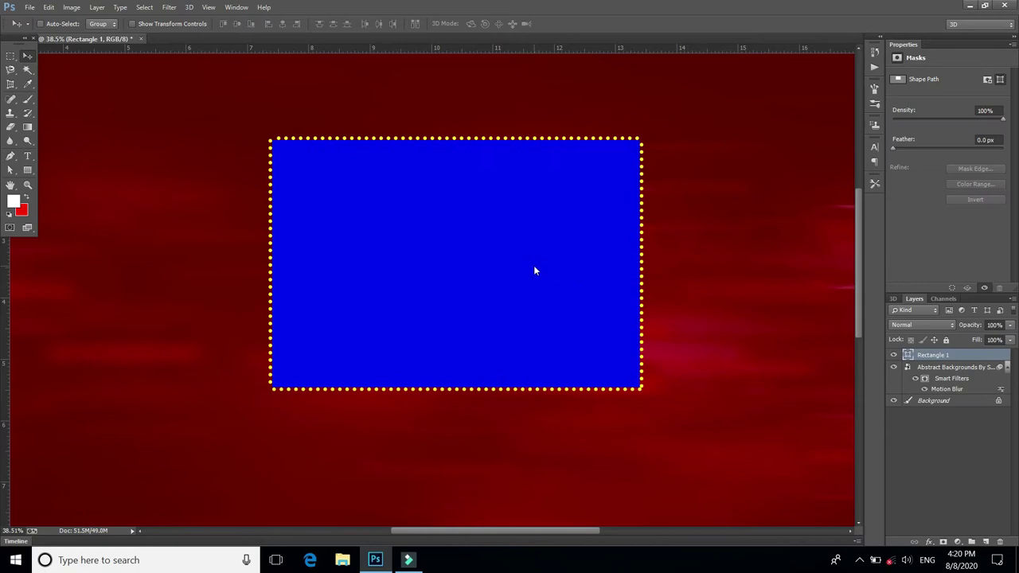
pyautogui.press('Delete')
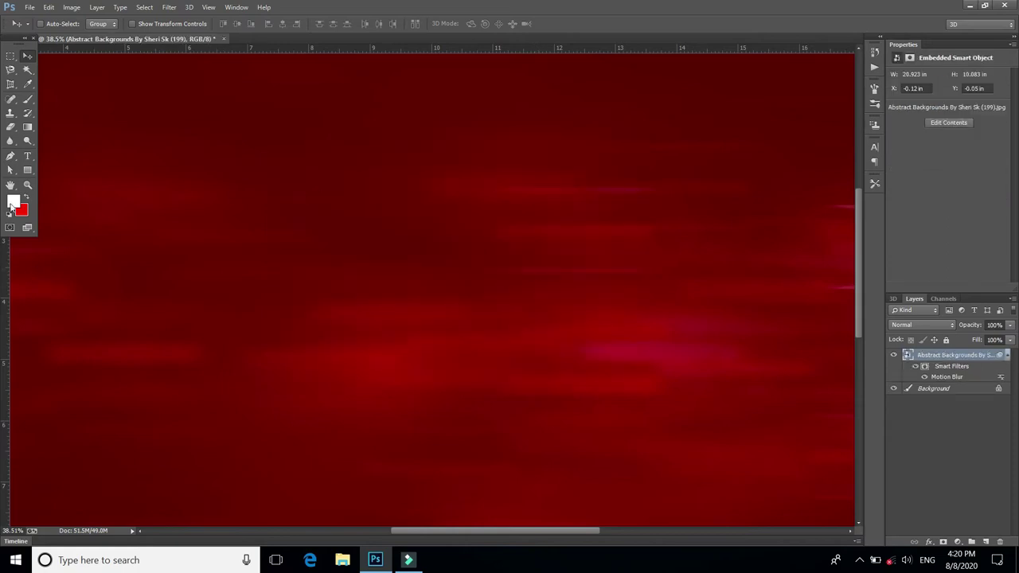
# Draw a 1372 × 1130 px blue ellipse near the canvas centre with a dotted yellow stroke
pyautogui.click(29, 174)
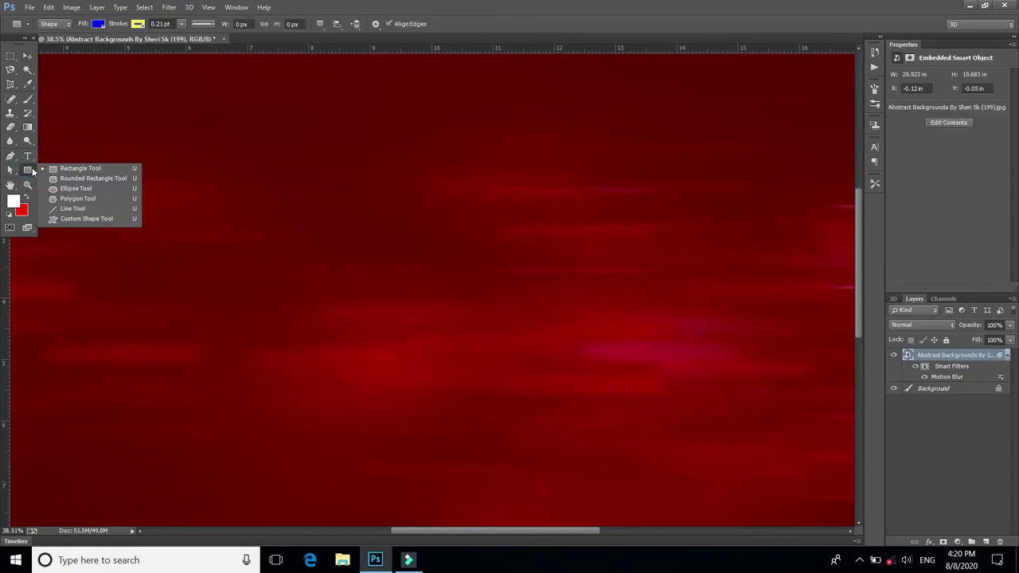
pyautogui.click(76, 188)
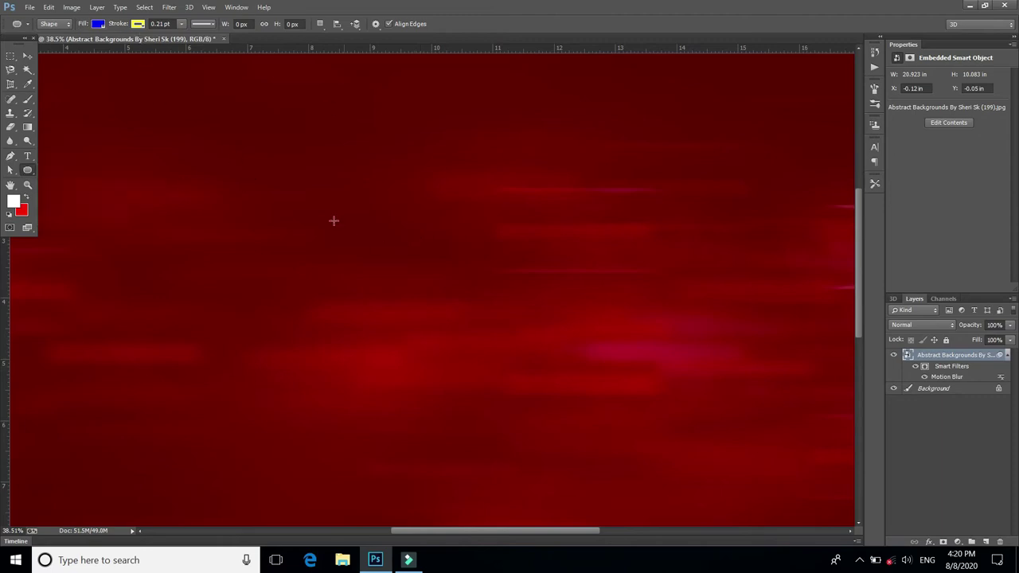
pyautogui.moveTo(307, 181); pyautogui.dragTo(587, 412)
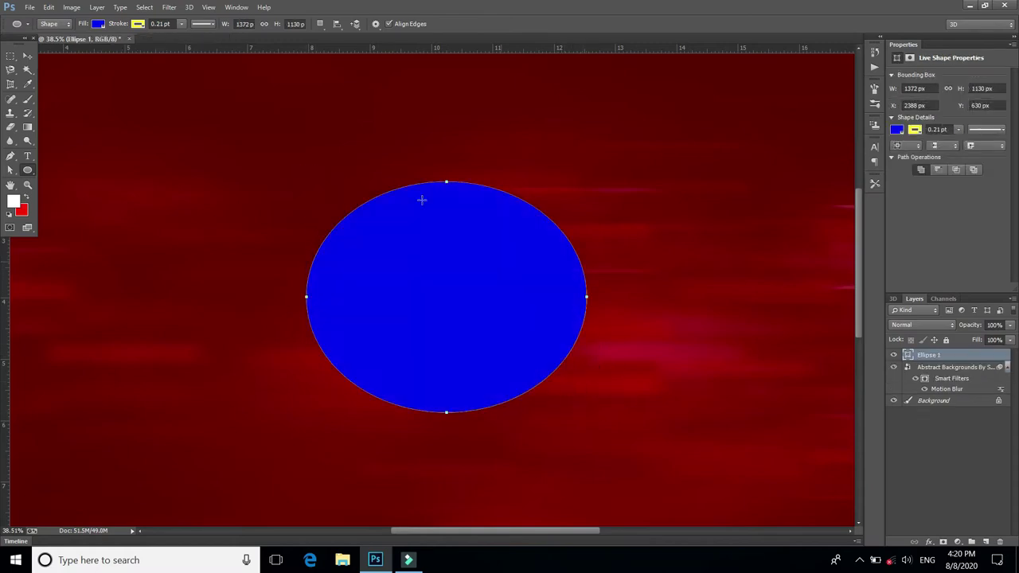
pyautogui.click(215, 24)
pyautogui.click(214, 86)
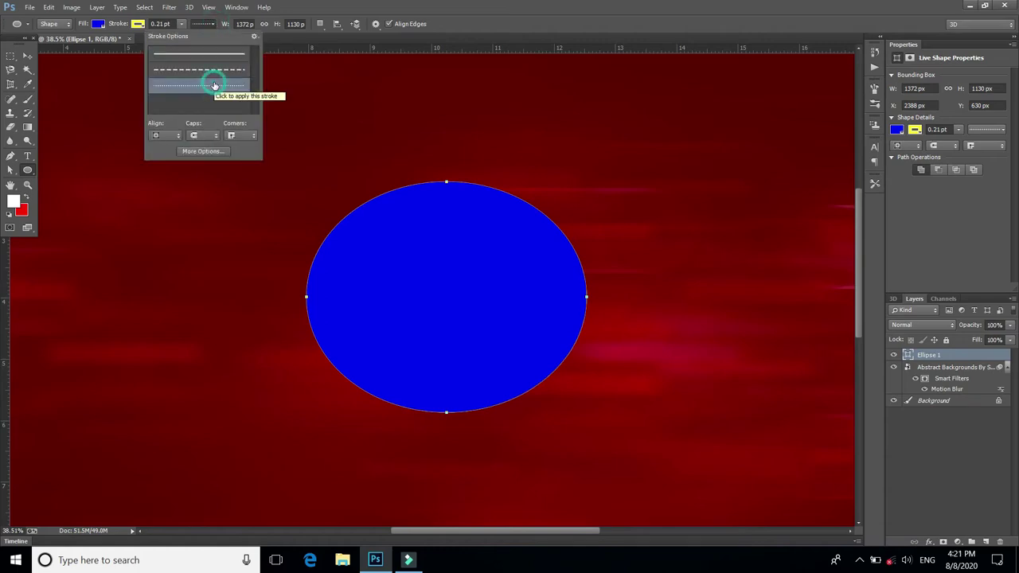
pyautogui.click(181, 24)
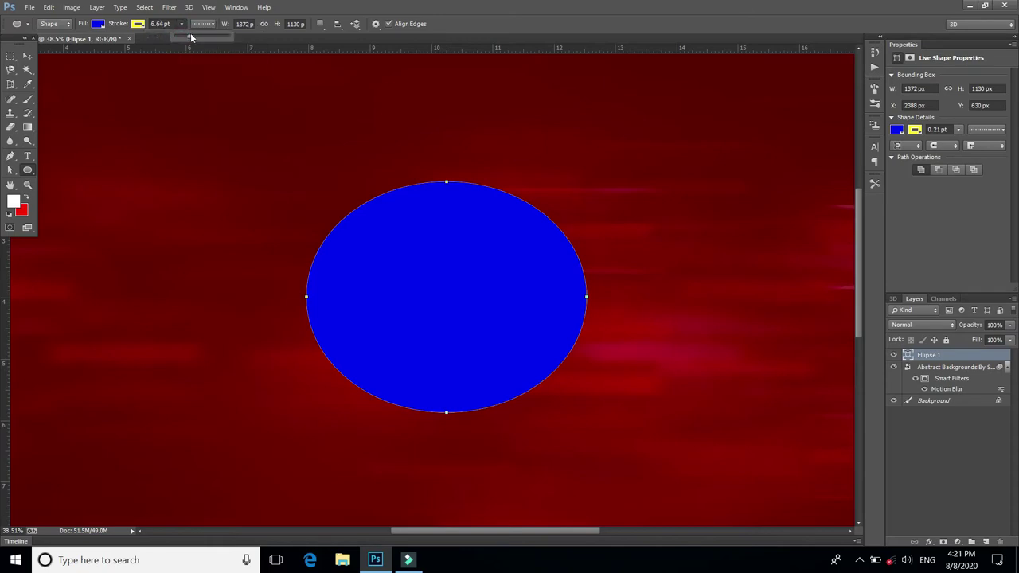
# Thicken the ellipse's dotted yellow stroke to 17.26 pt
pyautogui.moveTo(191, 37); pyautogui.dragTo(202, 36)
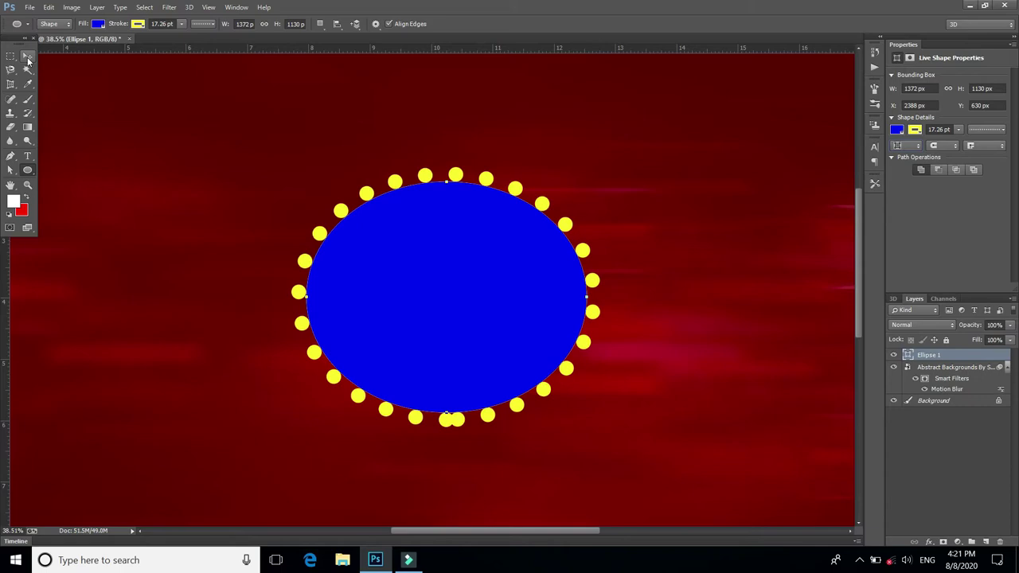
pyautogui.click(27, 57)
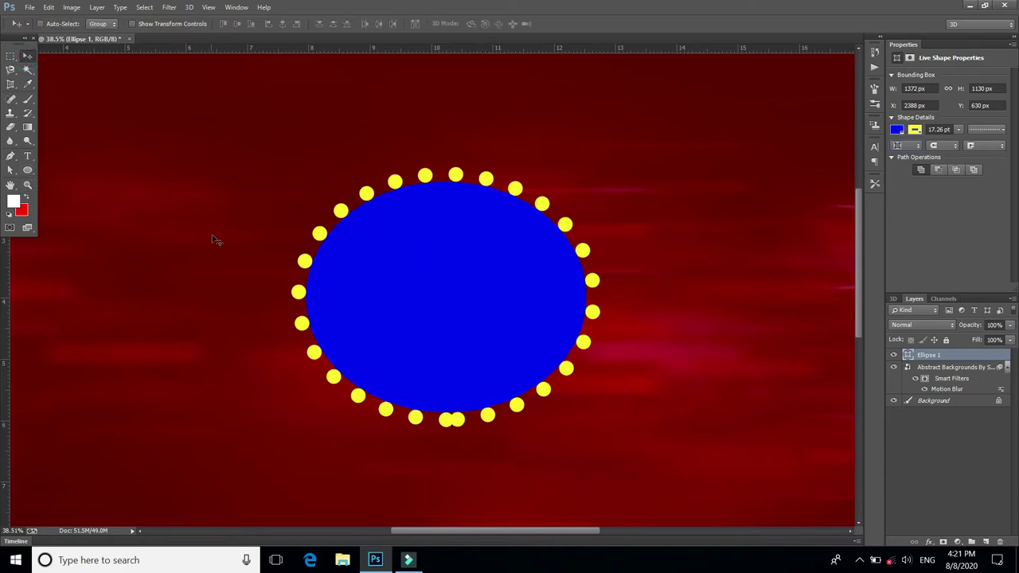
# Set the ellipse's stroke width to 0 pt, leaving a plain blue ellipse
pyautogui.moveTo(858, 286); pyautogui.dragTo(858, 350)
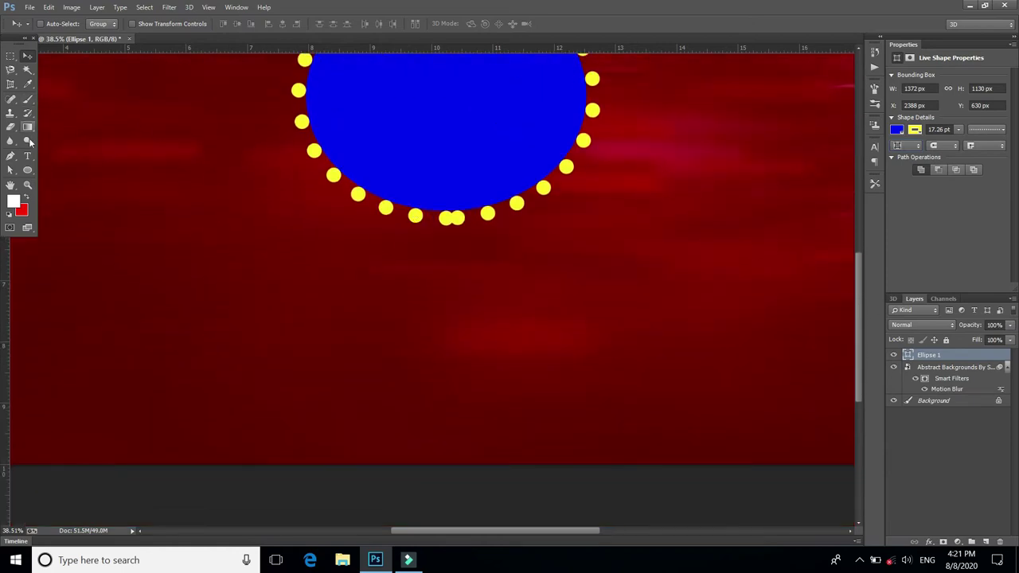
pyautogui.click(27, 169)
pyautogui.click(54, 169)
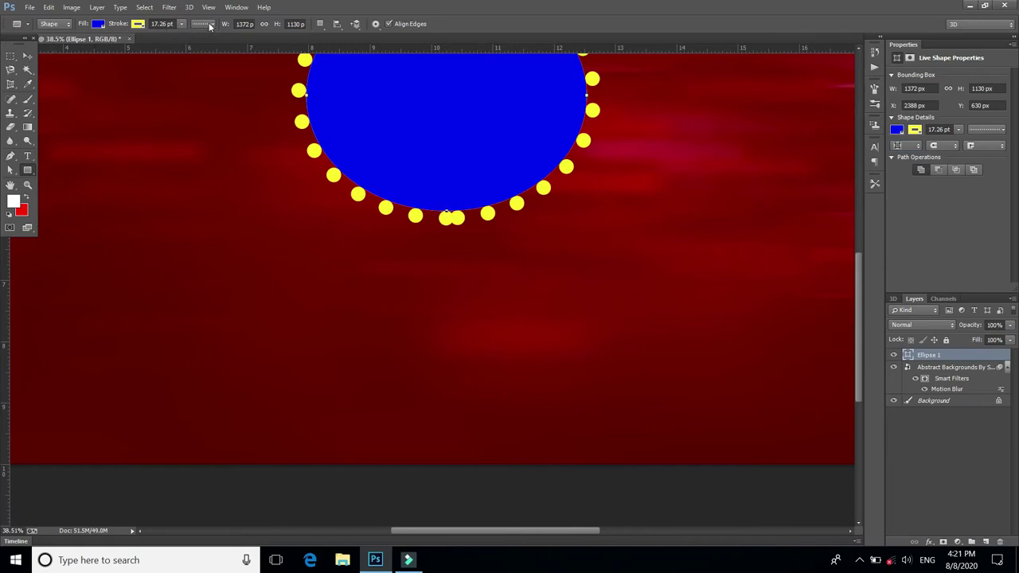
pyautogui.click(182, 23)
pyautogui.moveTo(179, 35); pyautogui.dragTo(155, 34)
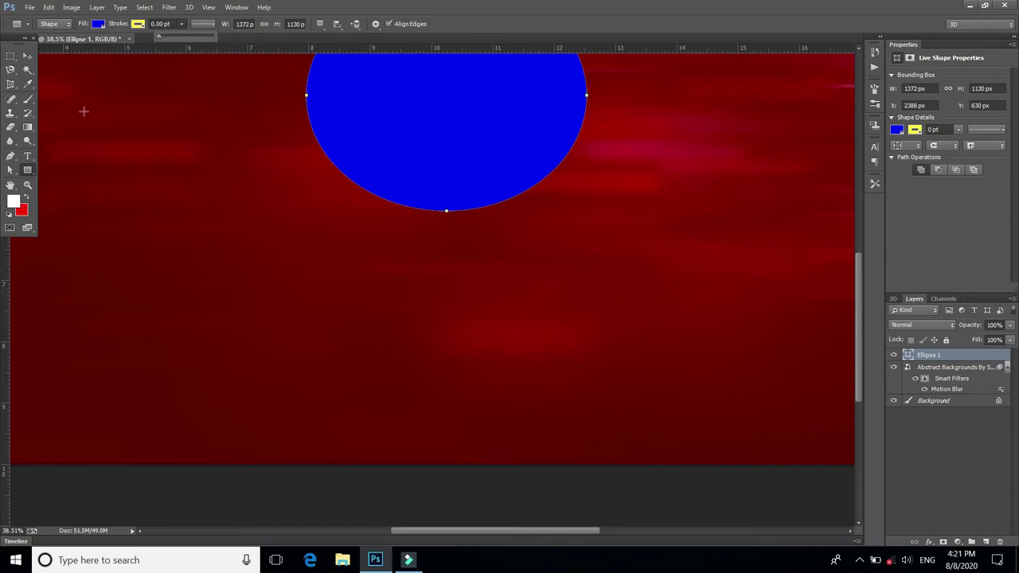
pyautogui.click(27, 55)
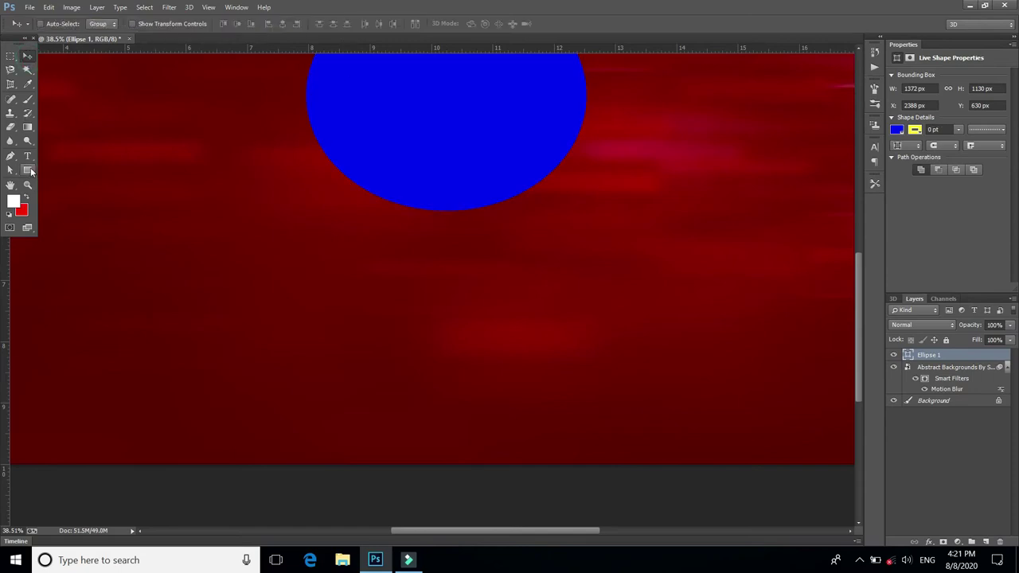
pyautogui.click(29, 171)
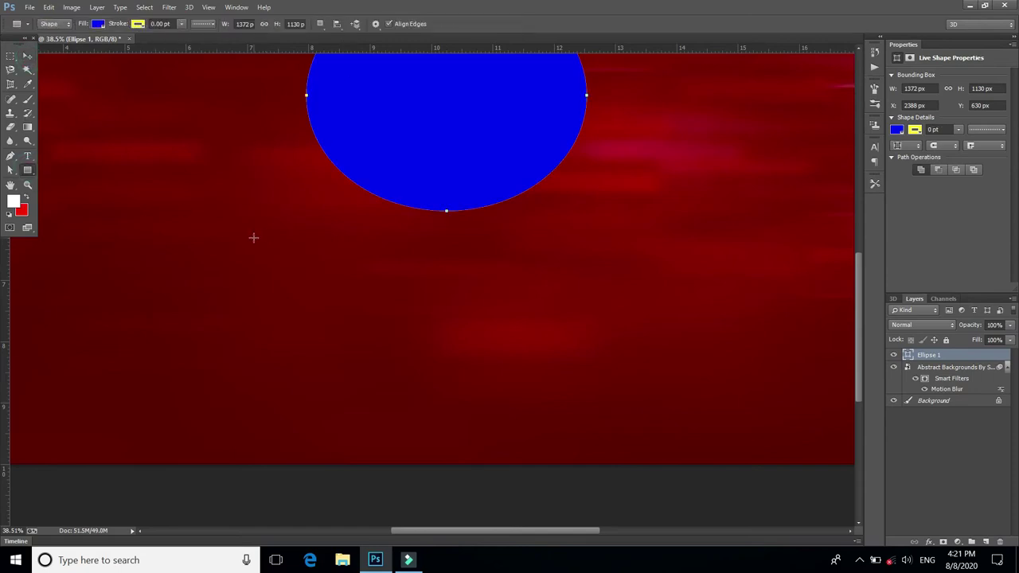
# Draw a 1270 × 663 px blue rectangle below the ellipse, slightly left of centre
pyautogui.moveTo(262, 261); pyautogui.dragTo(521, 395)
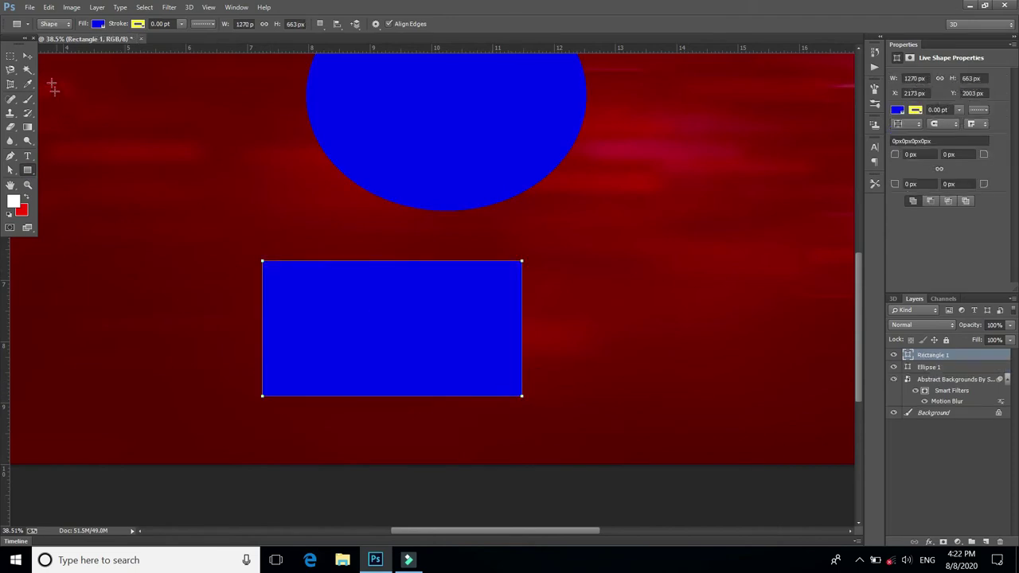
pyautogui.click(27, 55)
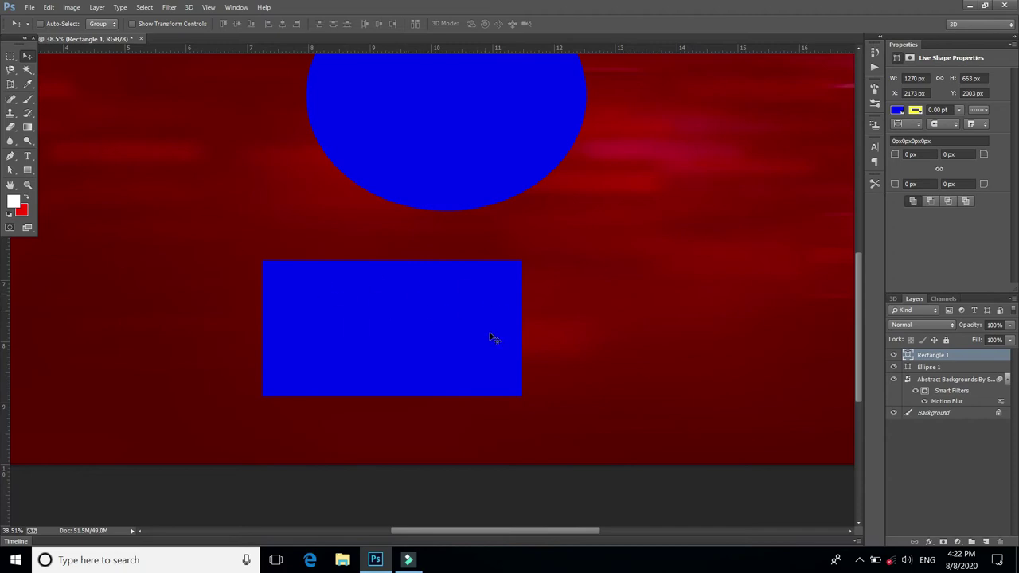
# Draw an ellipse combined into the rectangle's layer, overlapping its right edge
pyautogui.click(33, 172)
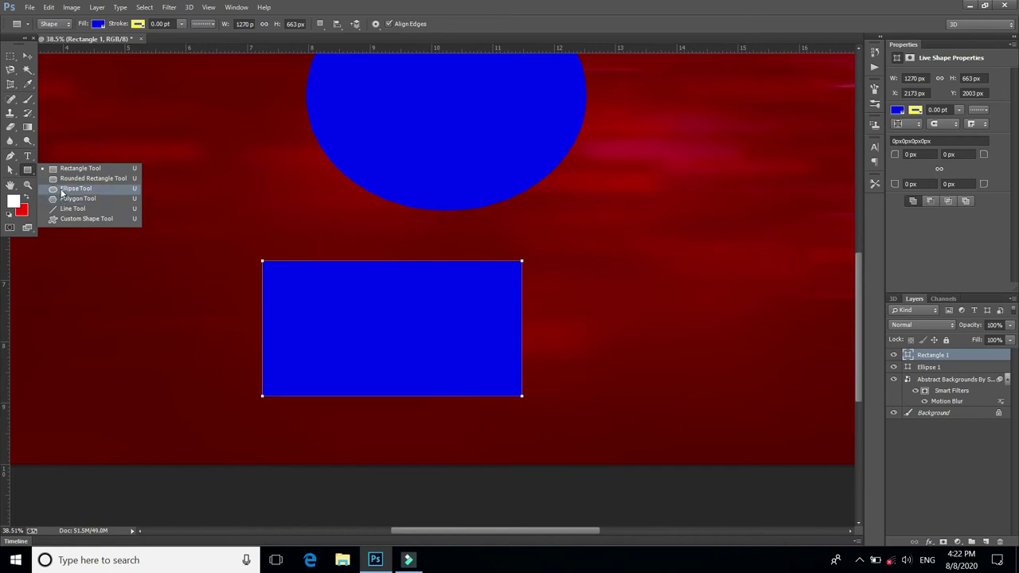
pyautogui.click(61, 189)
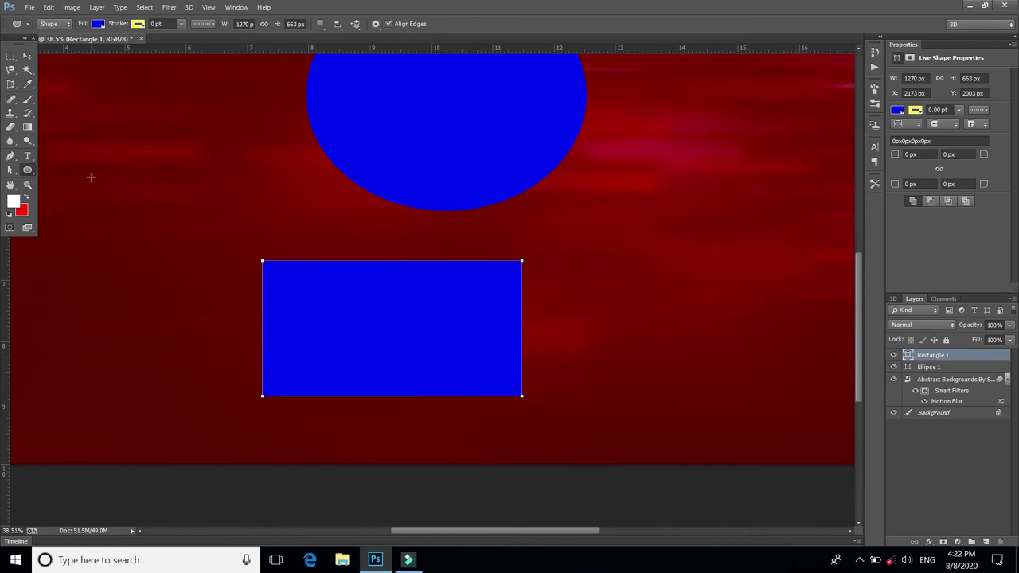
pyautogui.click(320, 24)
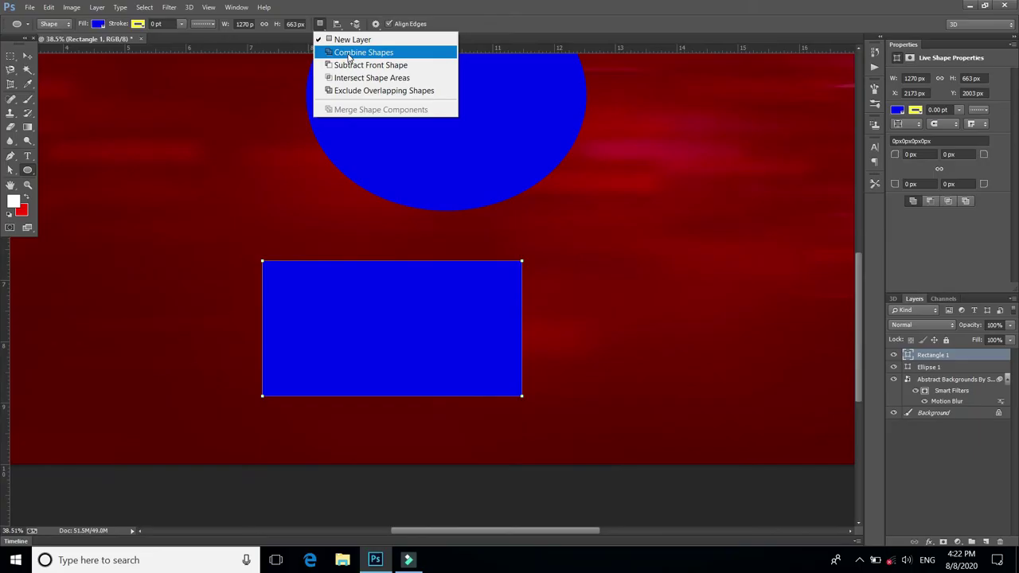
pyautogui.click(348, 53)
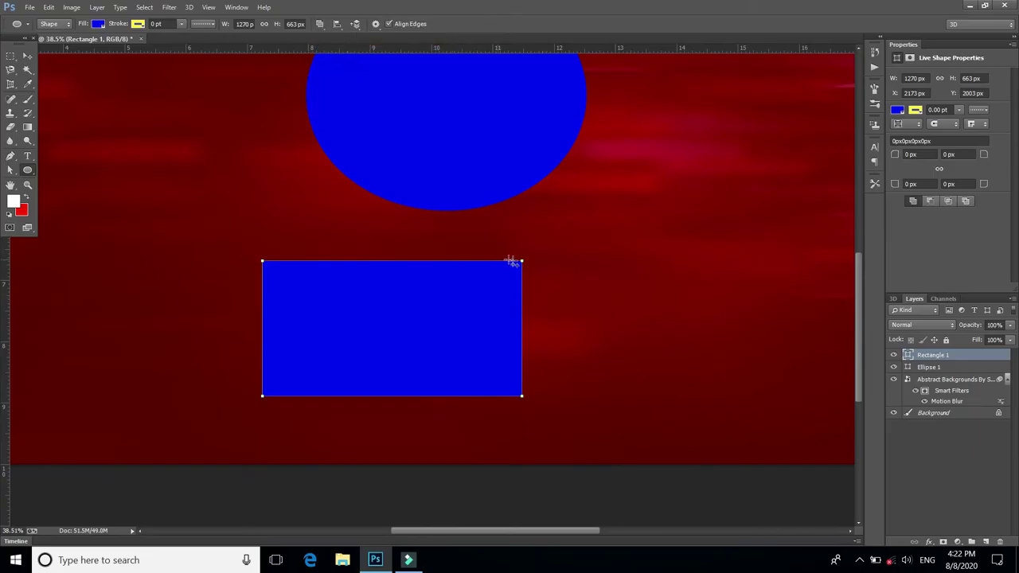
pyautogui.moveTo(501, 252); pyautogui.dragTo(633, 428)
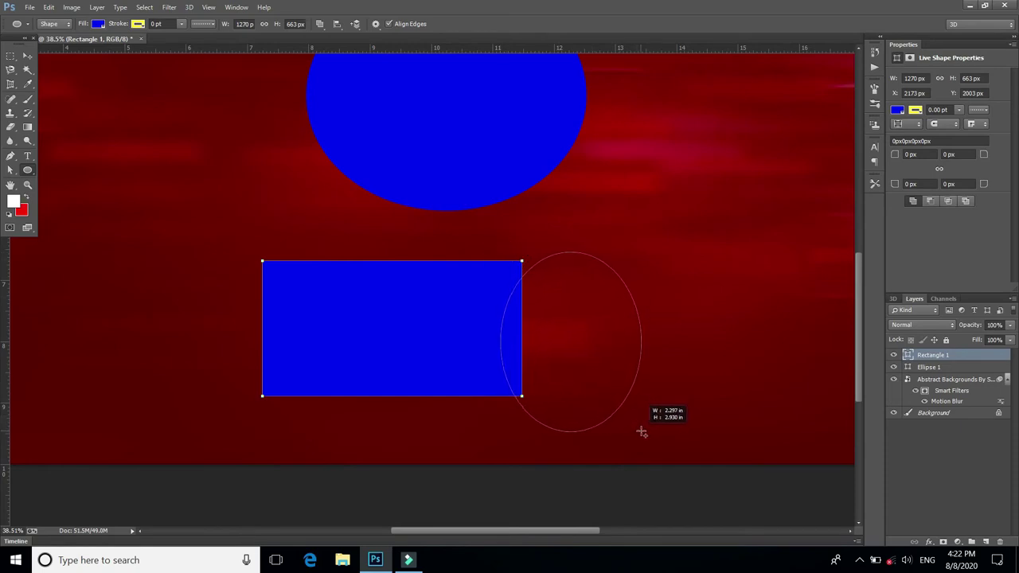
pyautogui.moveTo(633, 428); pyautogui.dragTo(642, 427)
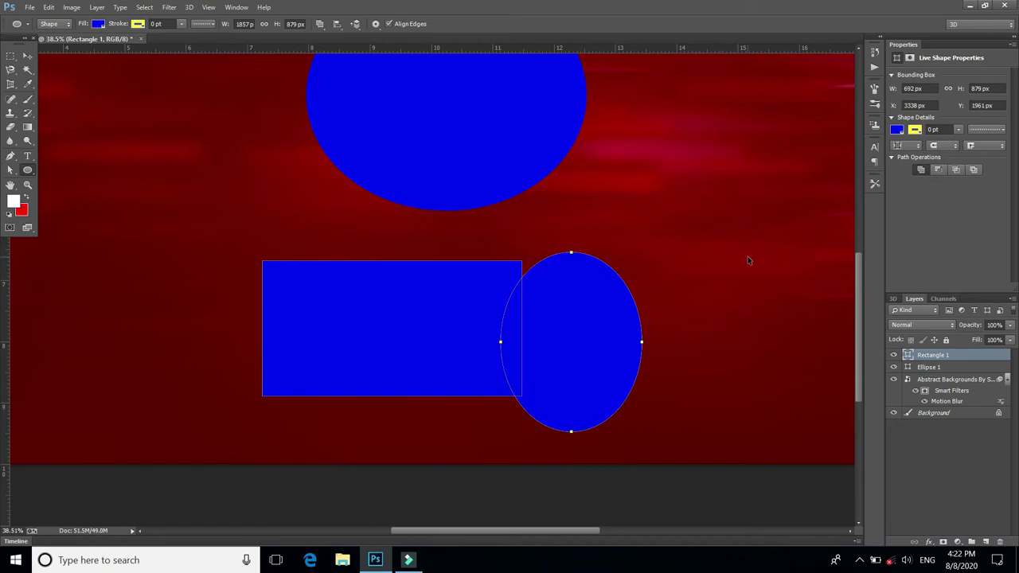
pyautogui.hotkey('ctrl', 'z')
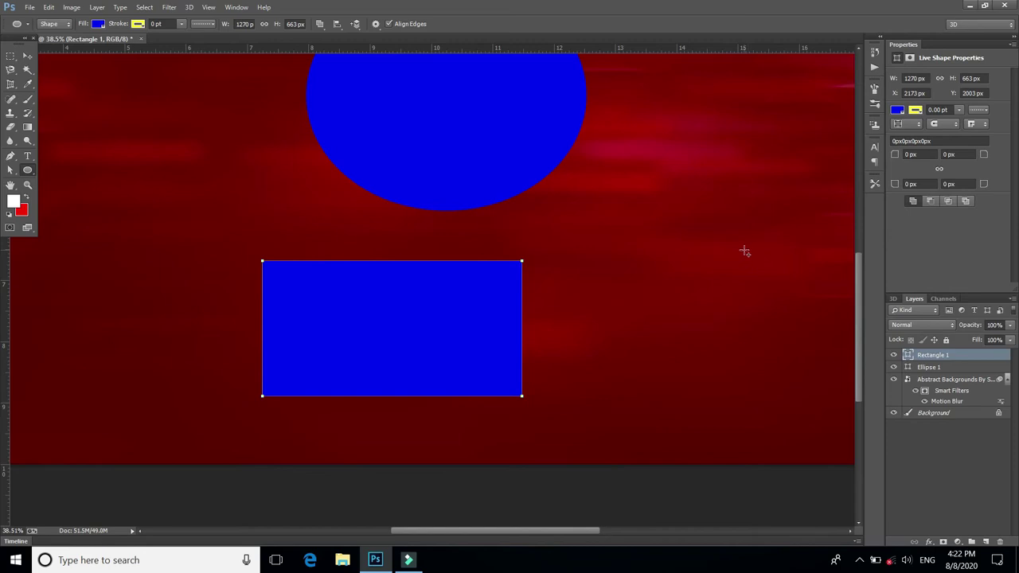
pyautogui.moveTo(481, 236); pyautogui.dragTo(631, 429)
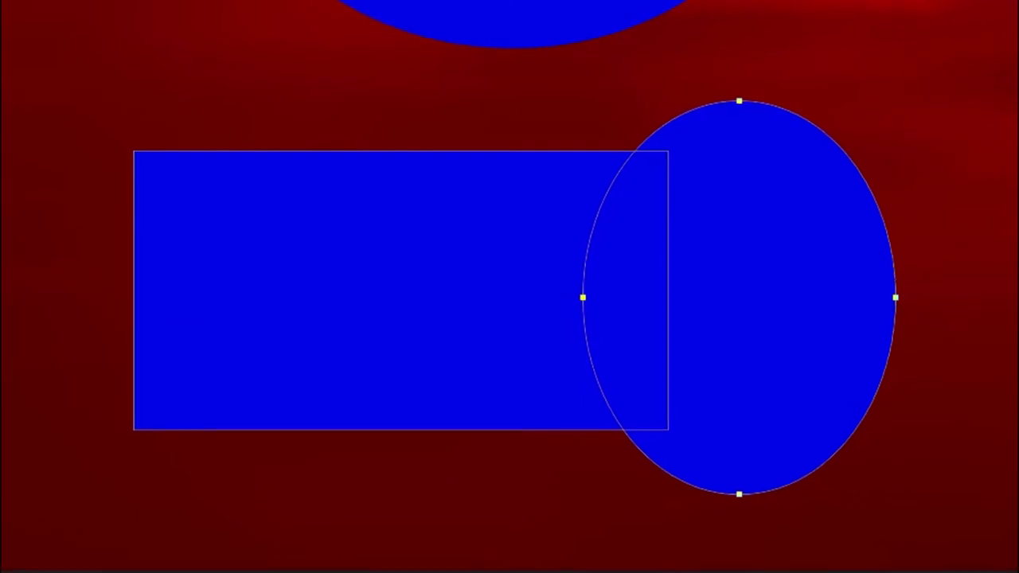
# Try the path operations and settle on Subtract Front Shape to cut the curved notch
pyautogui.click(936, 170)
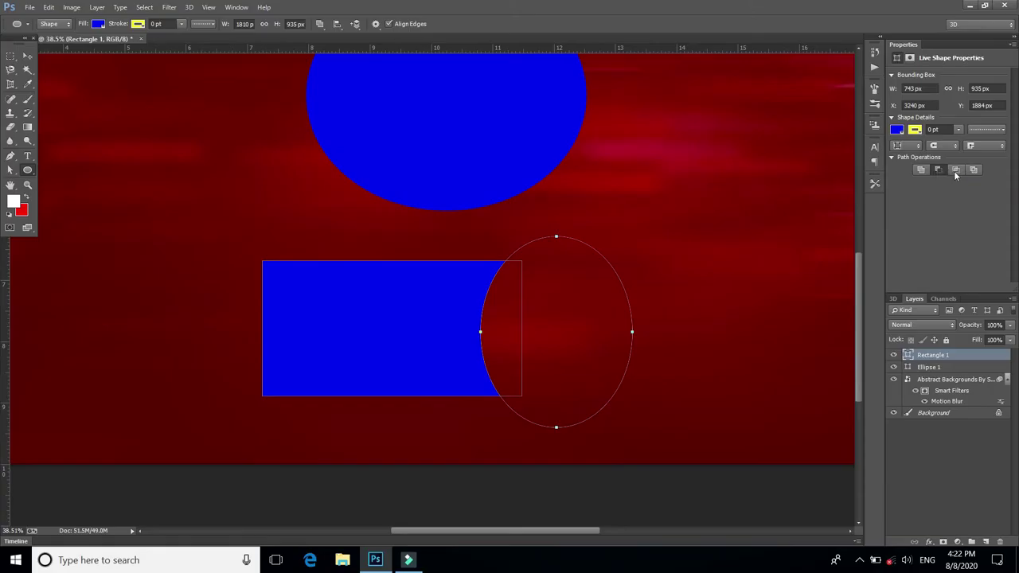
pyautogui.click(956, 171)
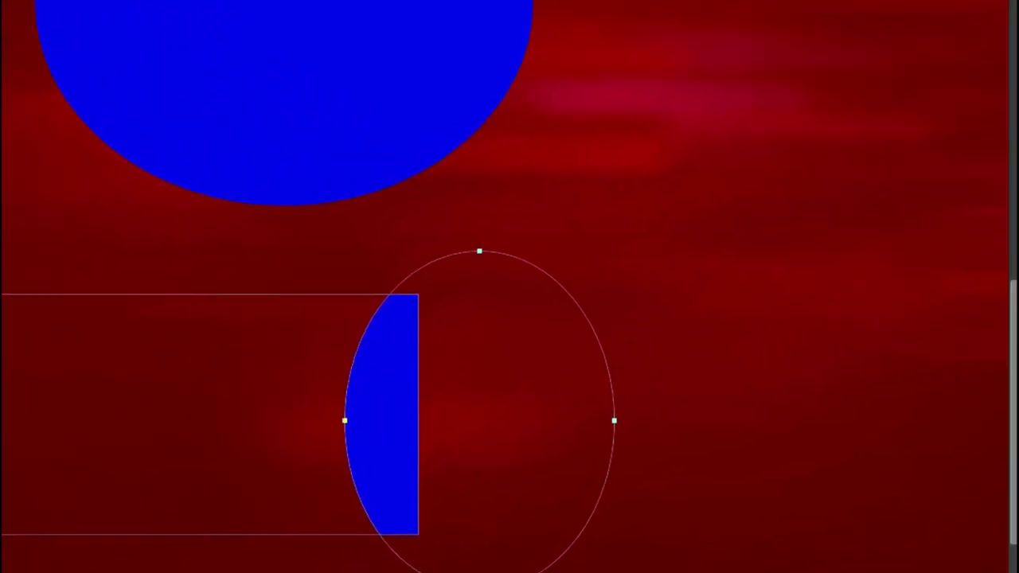
pyautogui.click(972, 170)
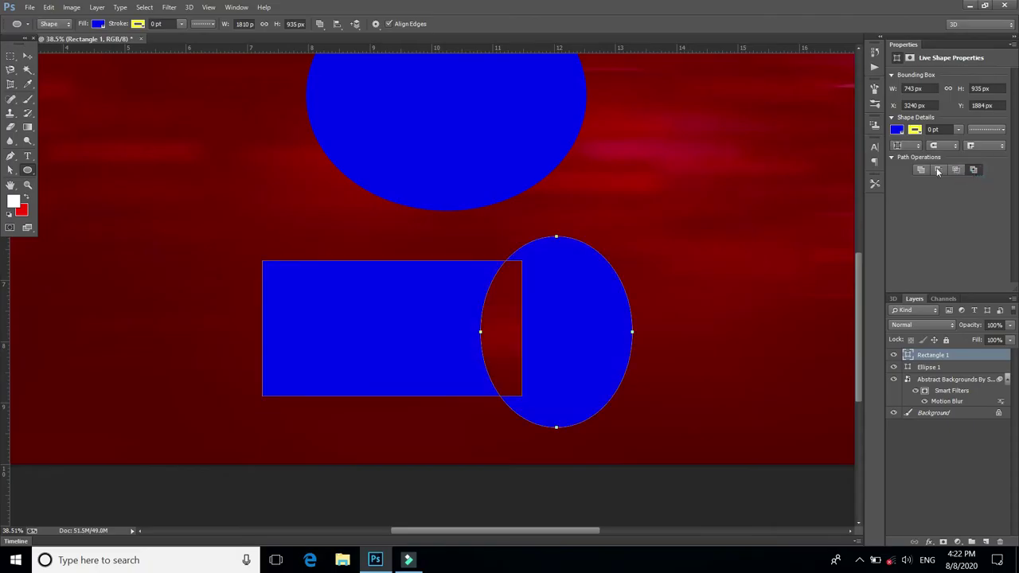
pyautogui.click(938, 170)
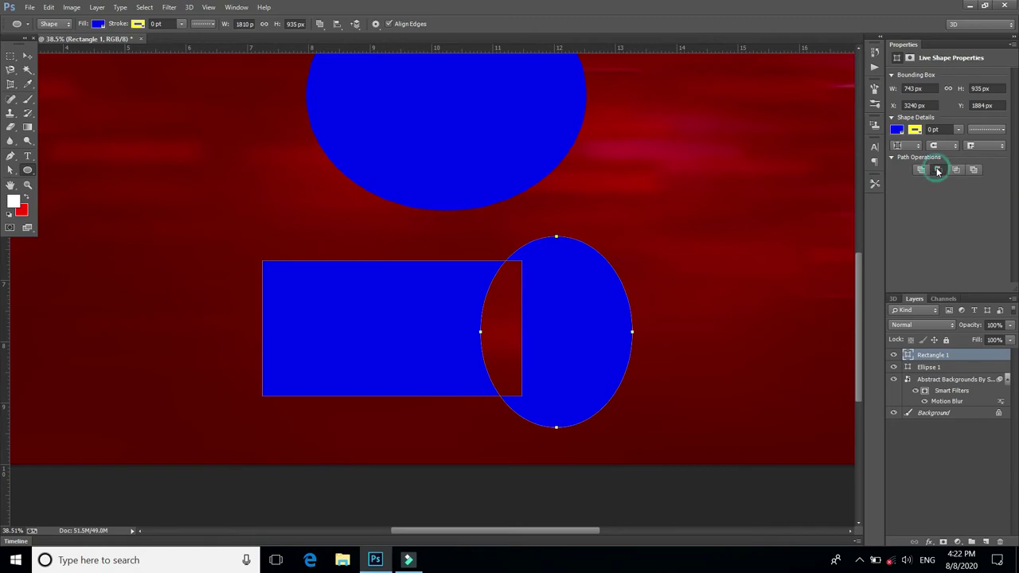
pyautogui.click(28, 56)
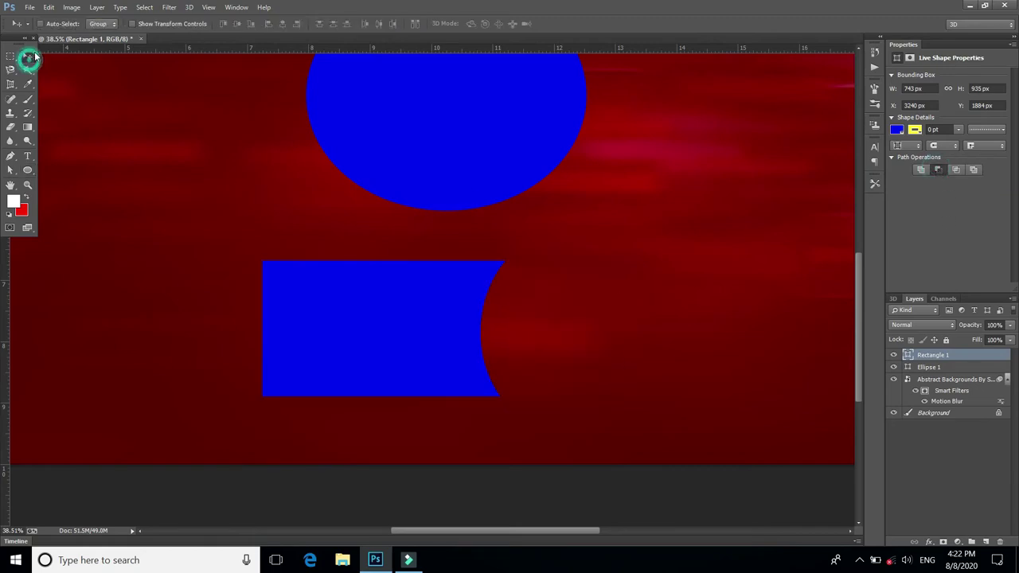
pyautogui.scroll(1, 402, 377)
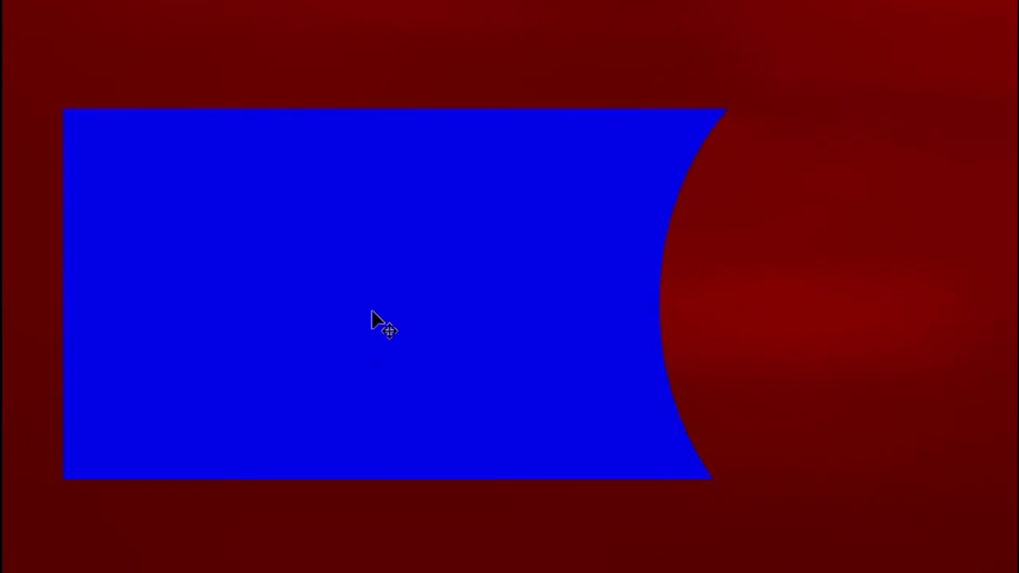
pyautogui.rightClick(382, 326)
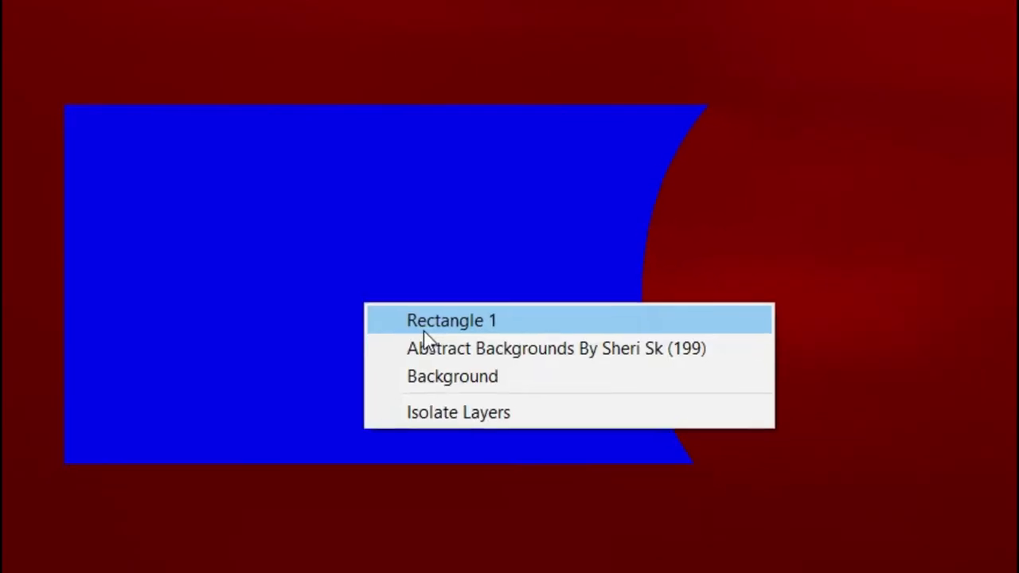
pyautogui.click(434, 355)
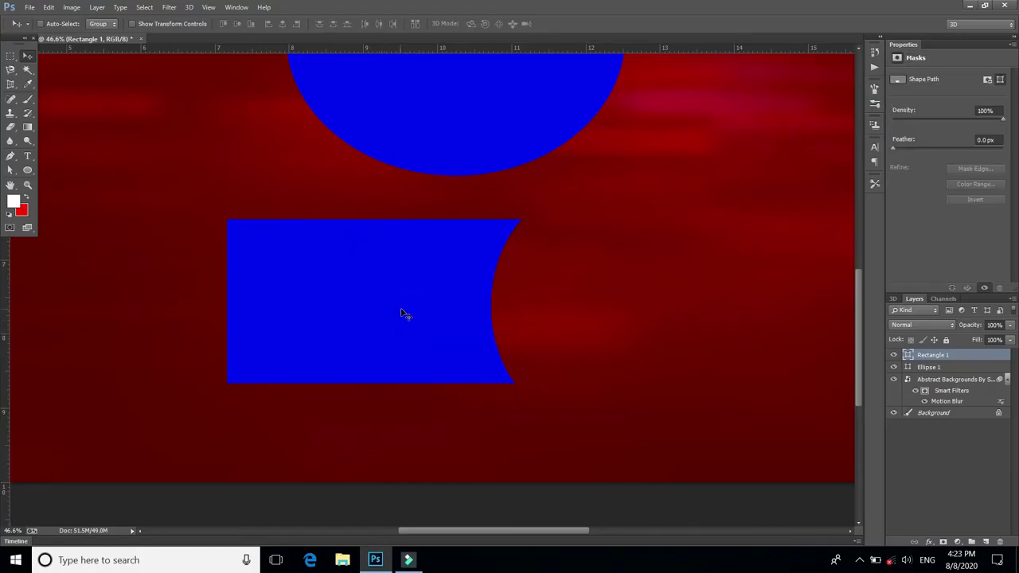
pyautogui.scroll(-2, 403, 312)
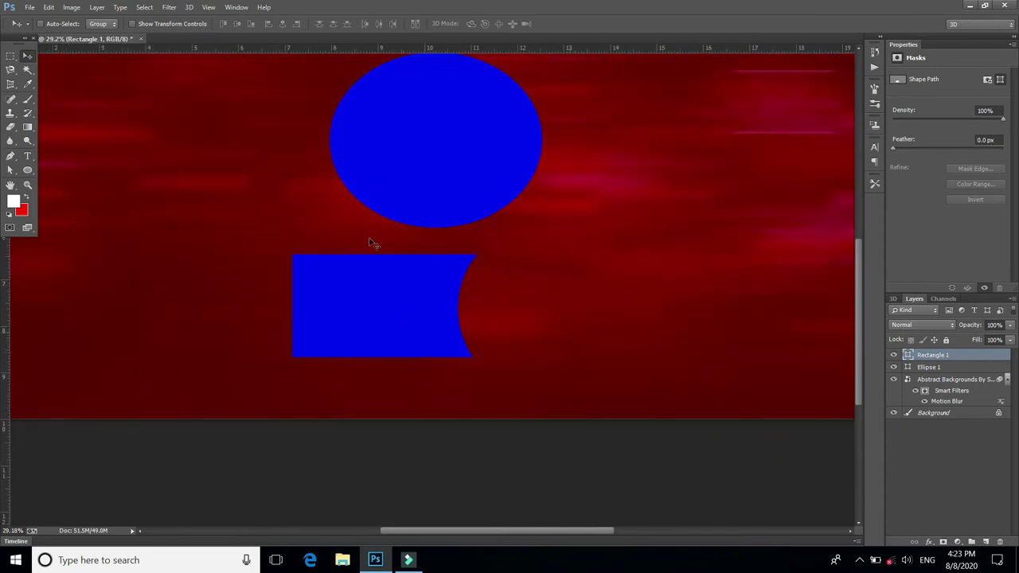
pyautogui.click(29, 172)
pyautogui.rightClick(28, 172)
pyautogui.click(64, 168)
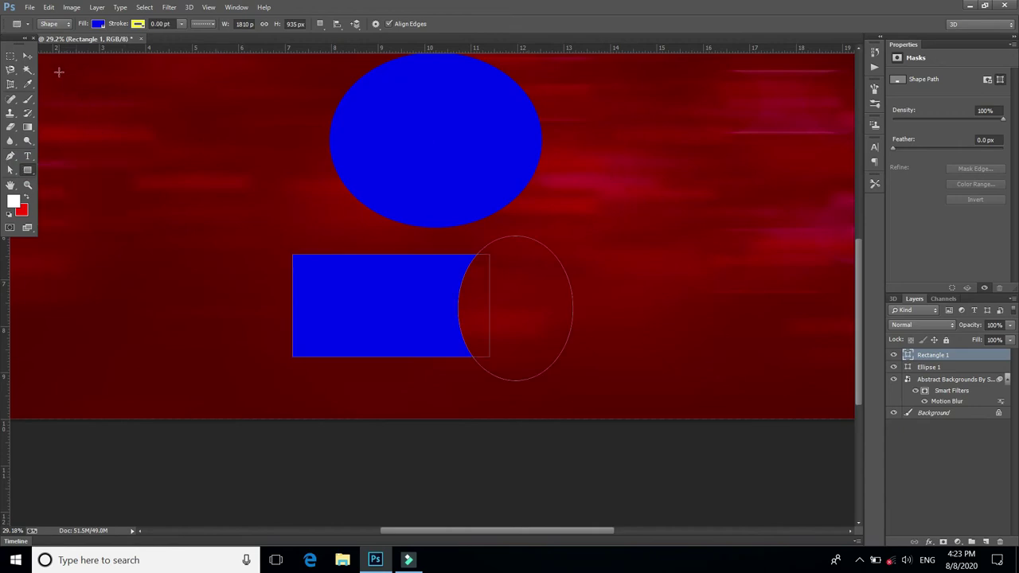
pyautogui.click(27, 56)
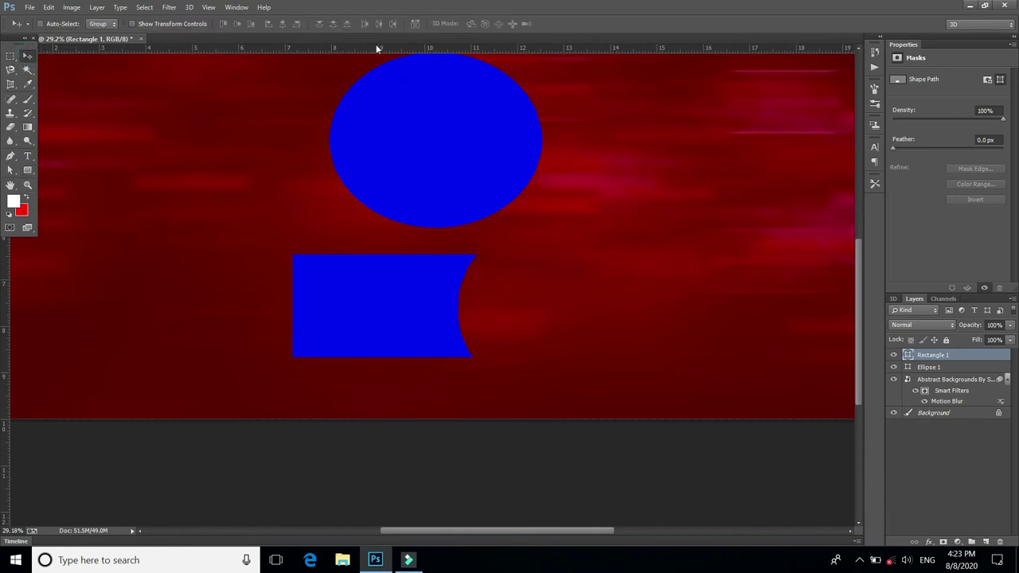
pyautogui.click(28, 171)
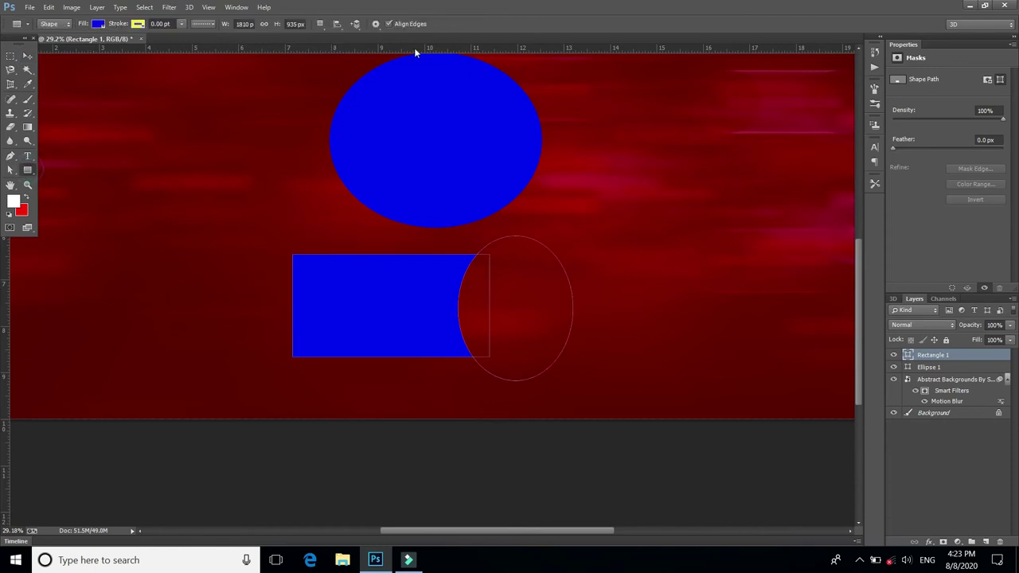
pyautogui.click(337, 24)
# Draw a 1067 × 761 px blue rectangle on a new layer right of the ellipse, then zoom in to edit its corners
pyautogui.click(352, 39)
pyautogui.moveTo(625, 181); pyautogui.dragTo(789, 299)
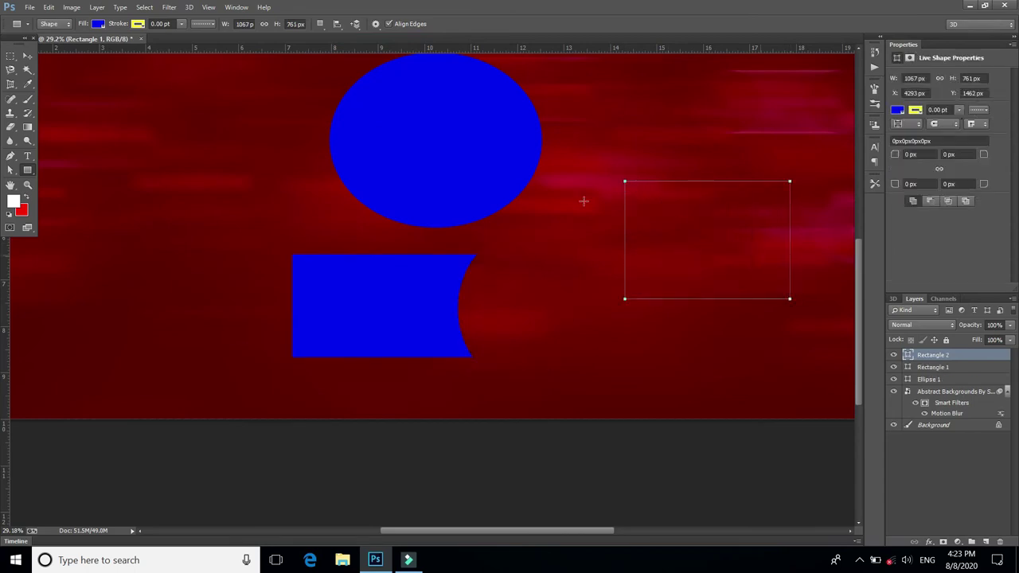
pyautogui.press('v')
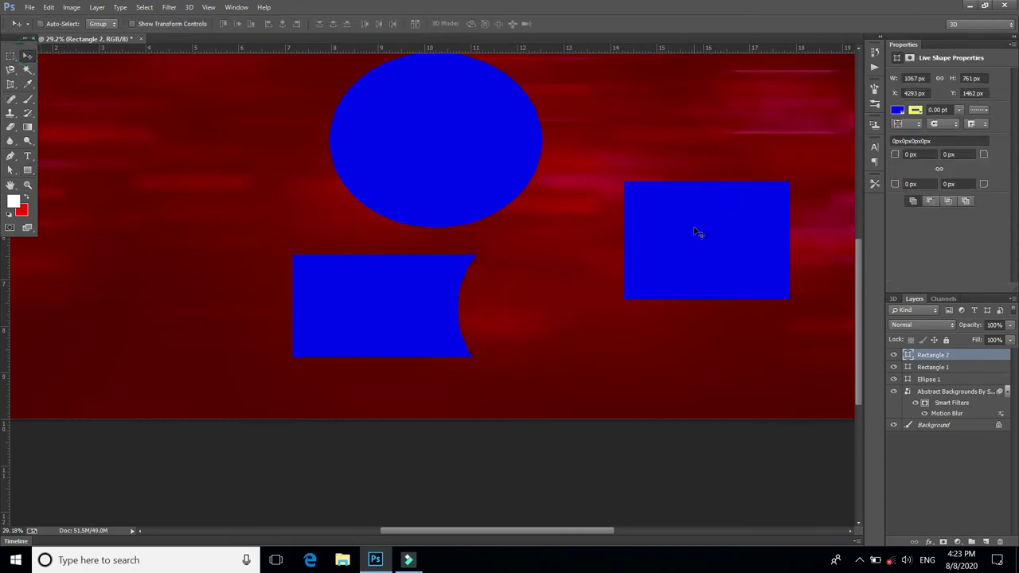
pyautogui.keyDown('alt'); pyautogui.scroll(2, 783, 230); pyautogui.keyUp('alt')
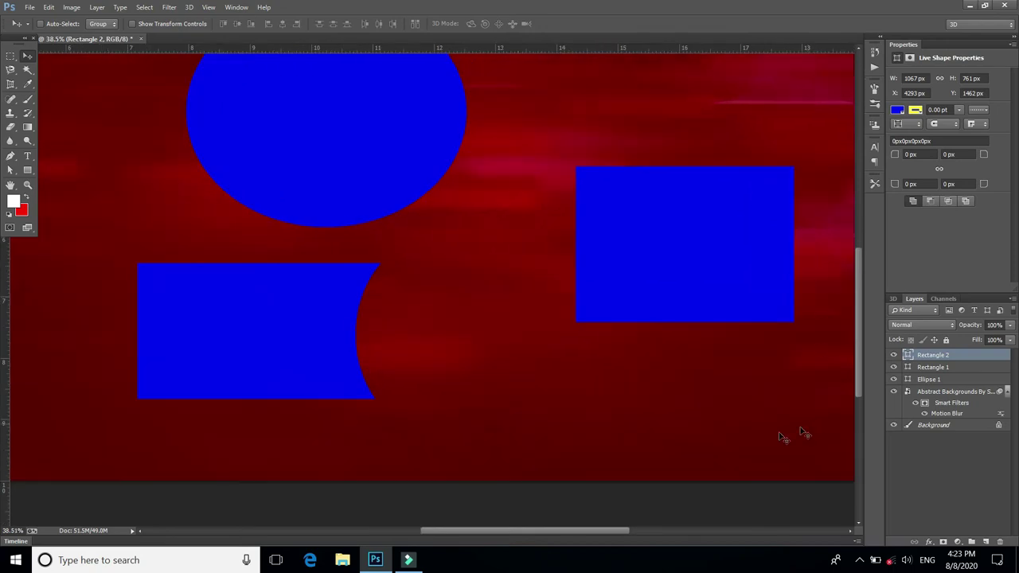
pyautogui.moveTo(586, 532); pyautogui.dragTo(611, 534)
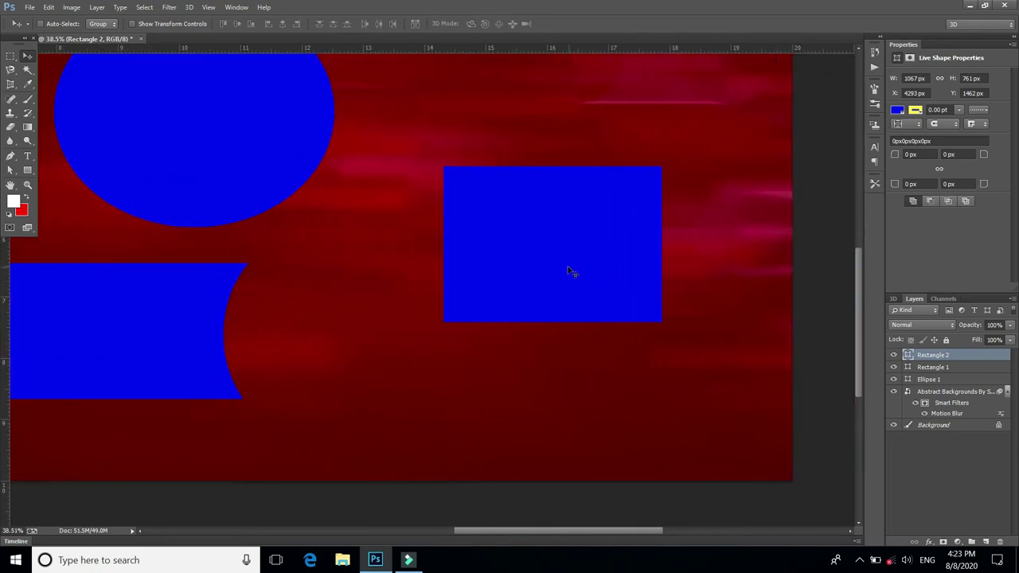
pyautogui.keyDown('alt'); pyautogui.scroll(1, 568, 273); pyautogui.keyUp('alt')
pyautogui.keyDown('alt'); pyautogui.scroll(1, 580, 204); pyautogui.keyUp('alt')
pyautogui.keyDown('alt'); pyautogui.scroll(1, 579, 205); pyautogui.keyUp('alt')
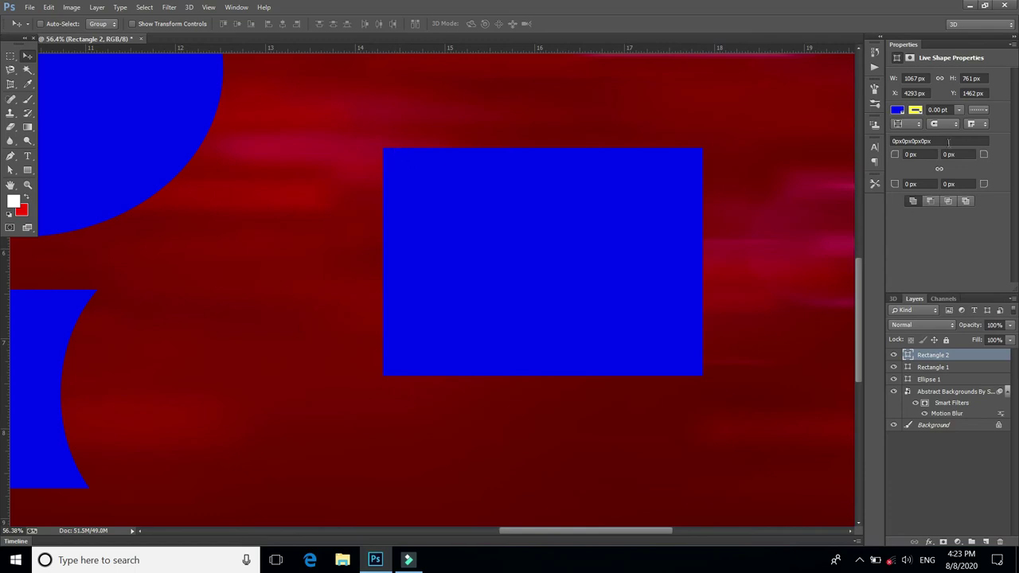
pyautogui.click(921, 156)
# Link the four corner radii and round all corners to 250 px
pyautogui.click(940, 170)
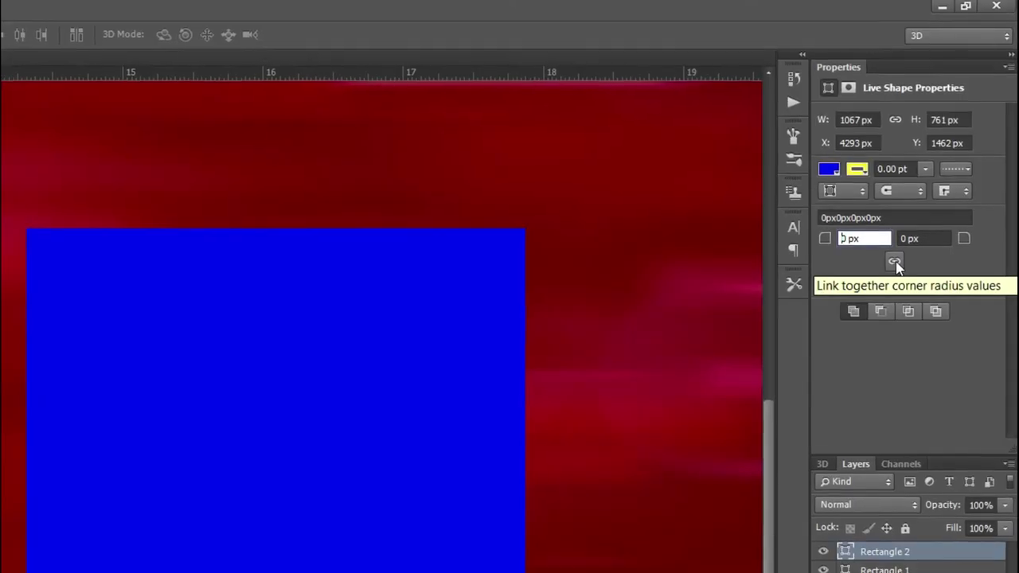
pyautogui.click(939, 170)
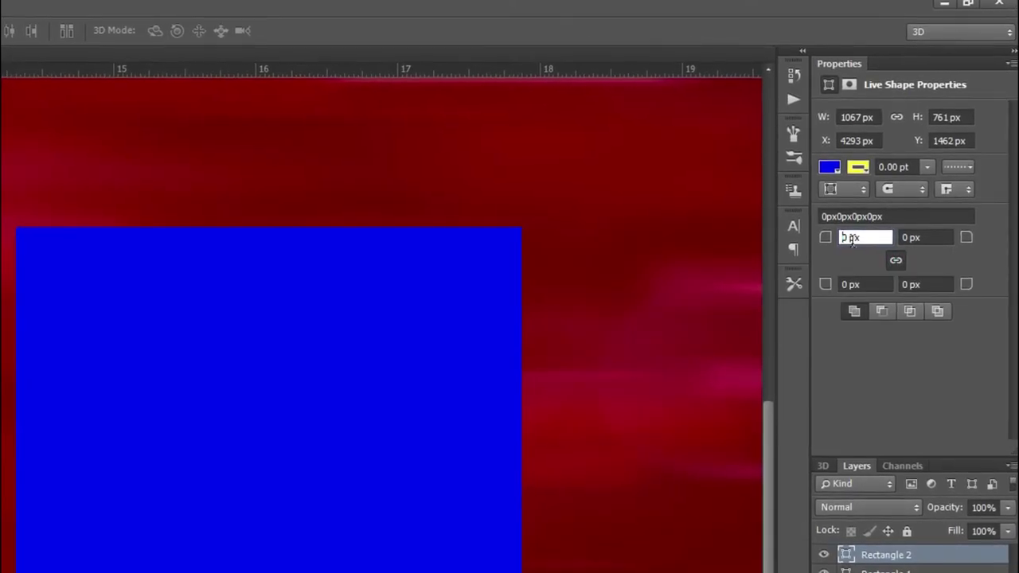
pyautogui.click(867, 238)
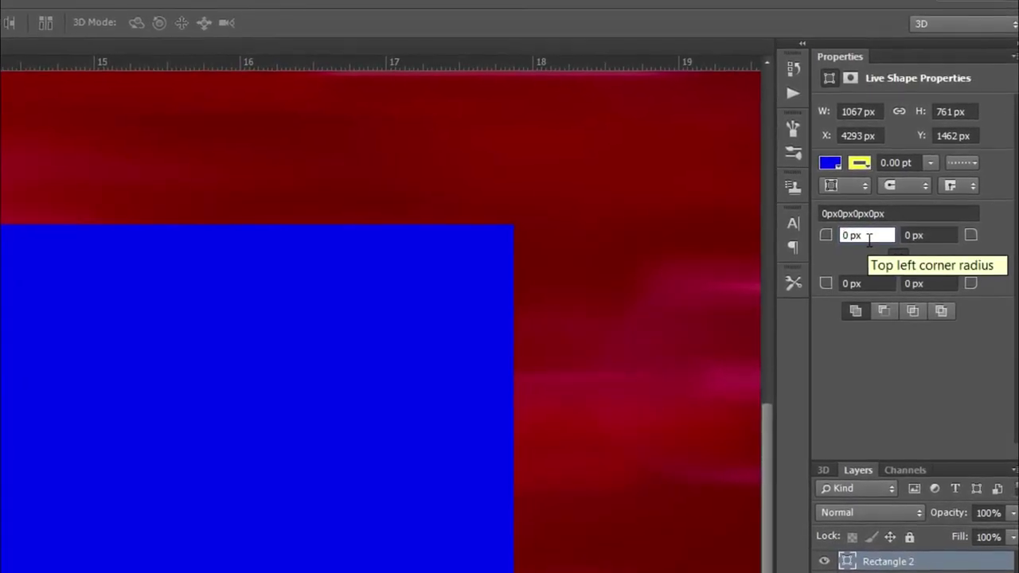
pyautogui.write('250')
pyautogui.press('Return')
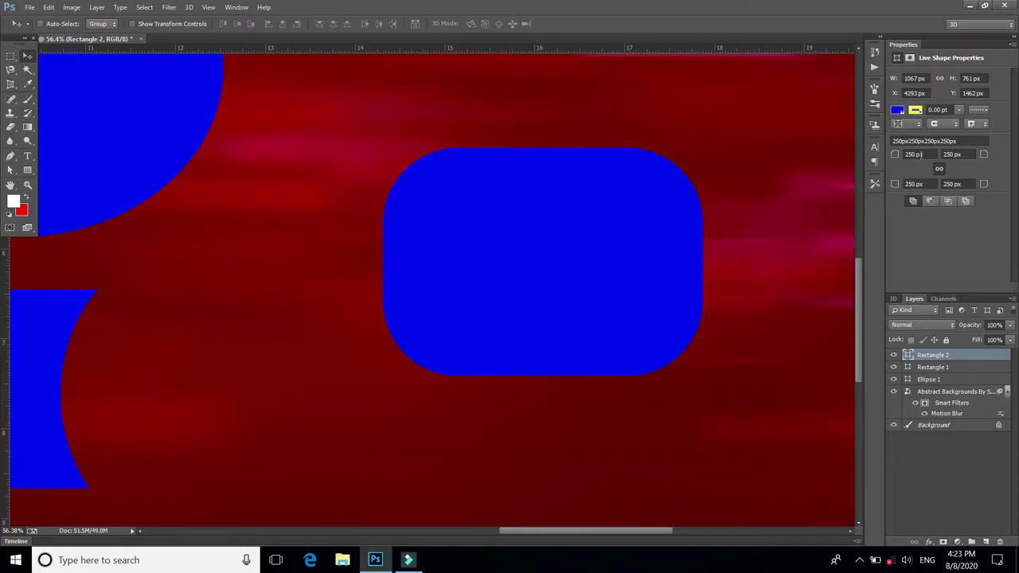
# Reset every corner radius to 0 px for square corners
pyautogui.click(913, 154)
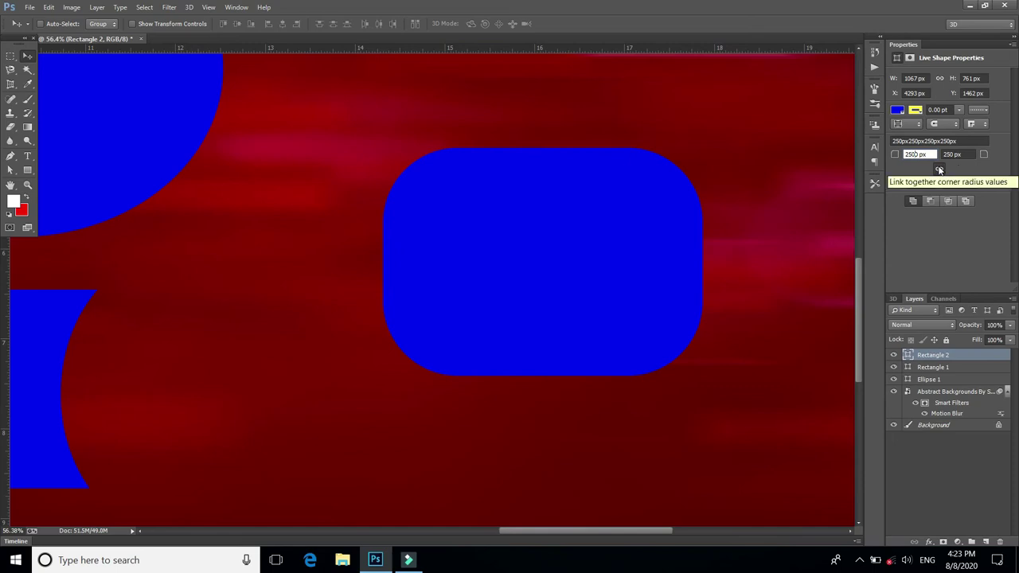
pyautogui.doubleClick(915, 154)
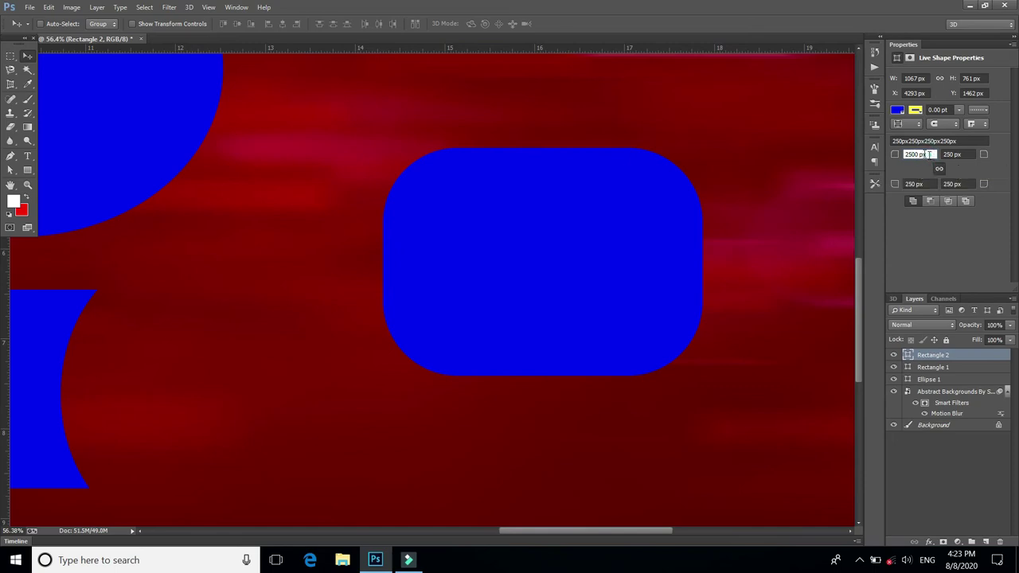
pyautogui.write('0')
pyautogui.press('Return')
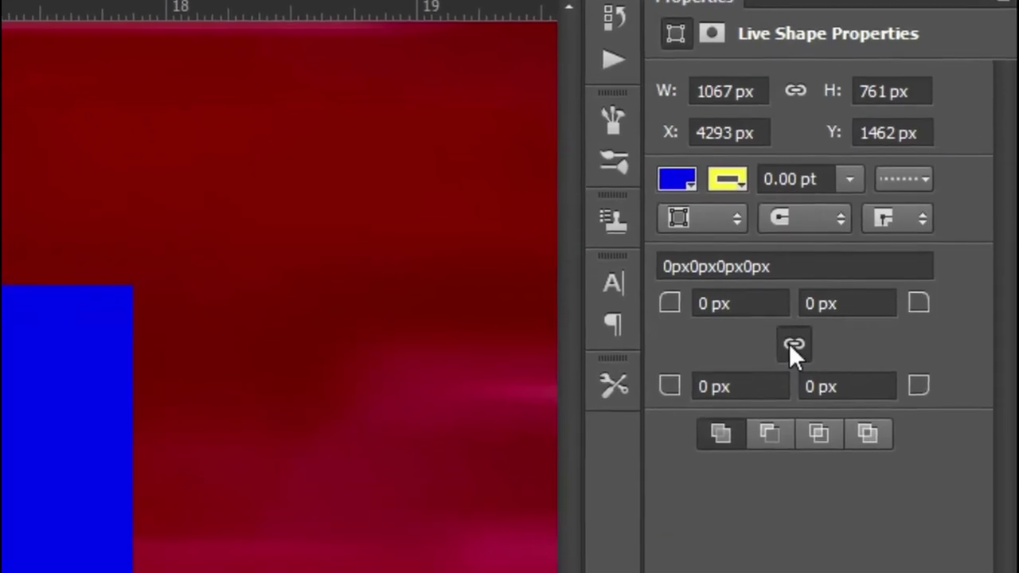
# Unlink the corner radii and set the top-left corner radius to 250 px
pyautogui.click(939, 169)
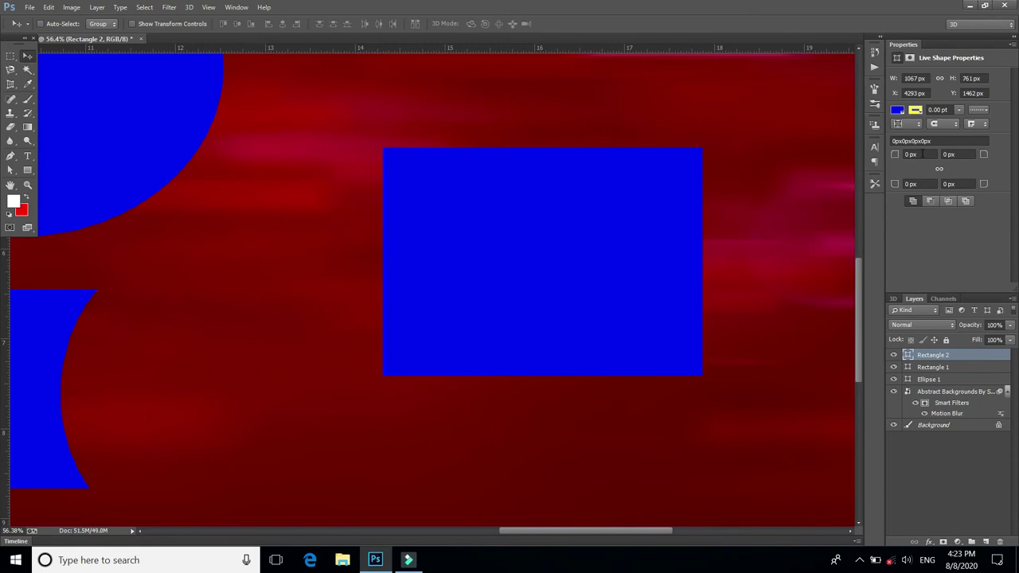
pyautogui.click(925, 154)
pyautogui.write('25')
pyautogui.press('Return')
pyautogui.click(923, 155)
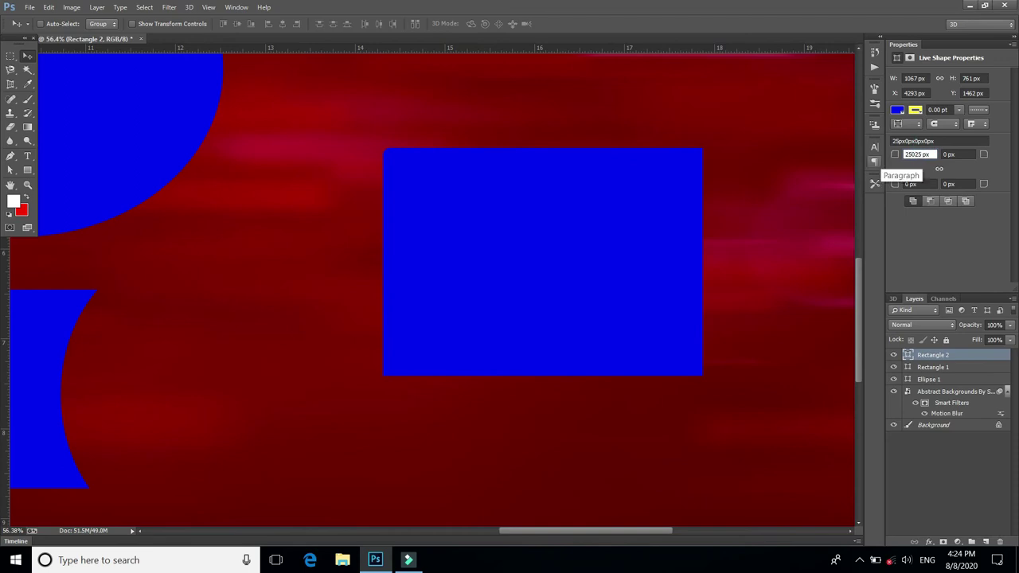
pyautogui.press('Return')
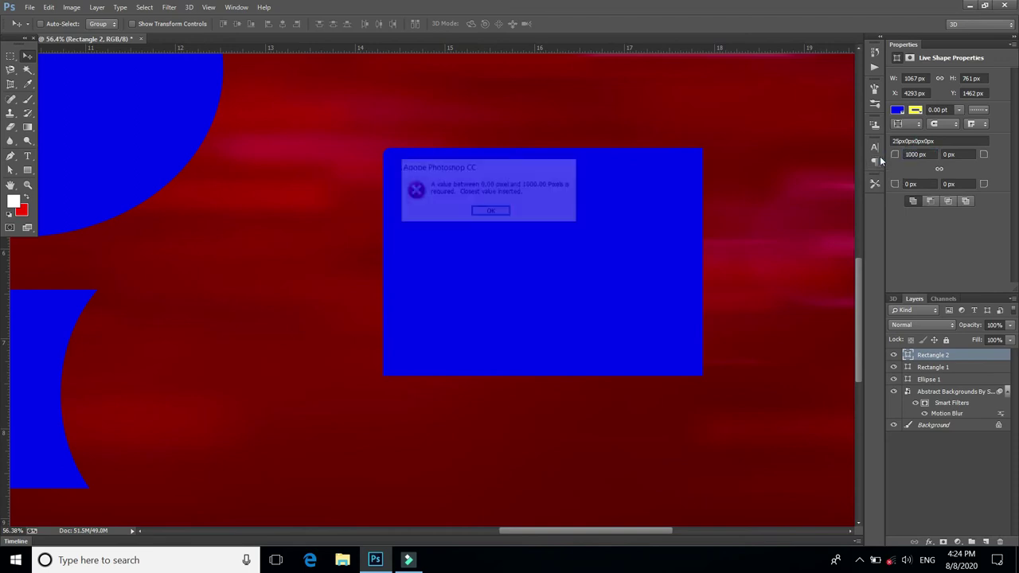
pyautogui.click(491, 212)
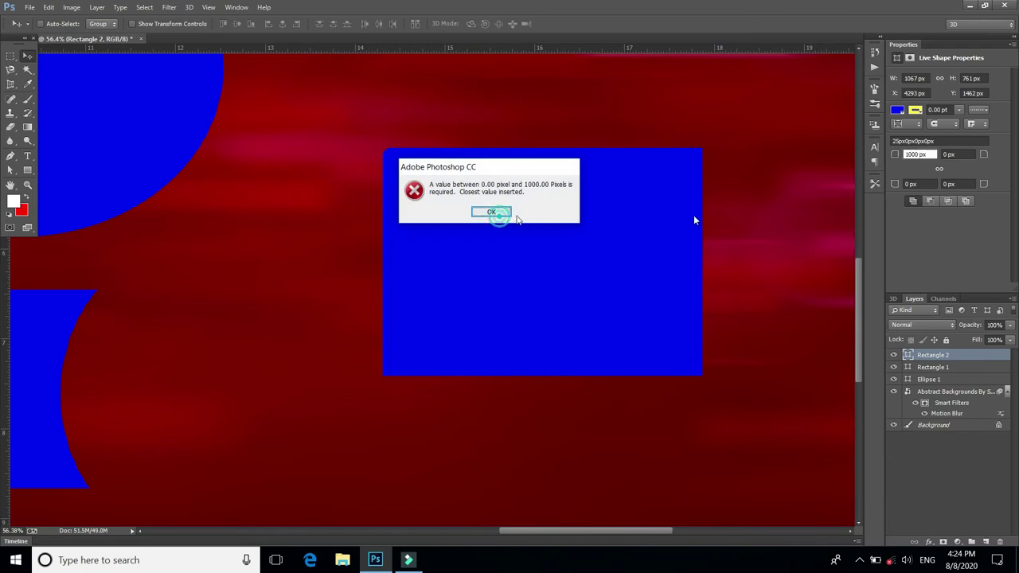
pyautogui.doubleClick(929, 155)
pyautogui.write('2')
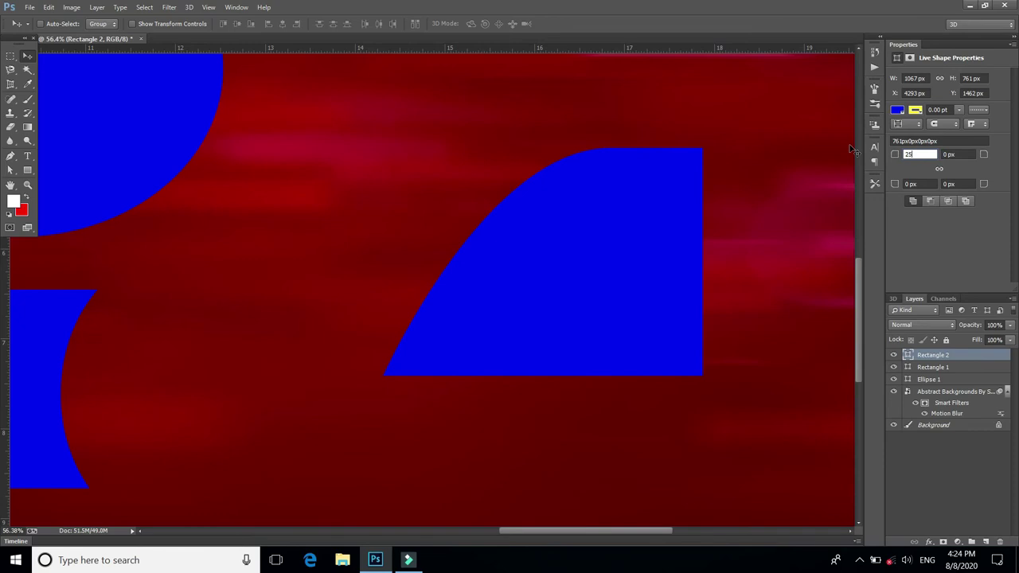
pyautogui.write('0')
pyautogui.press('Return')
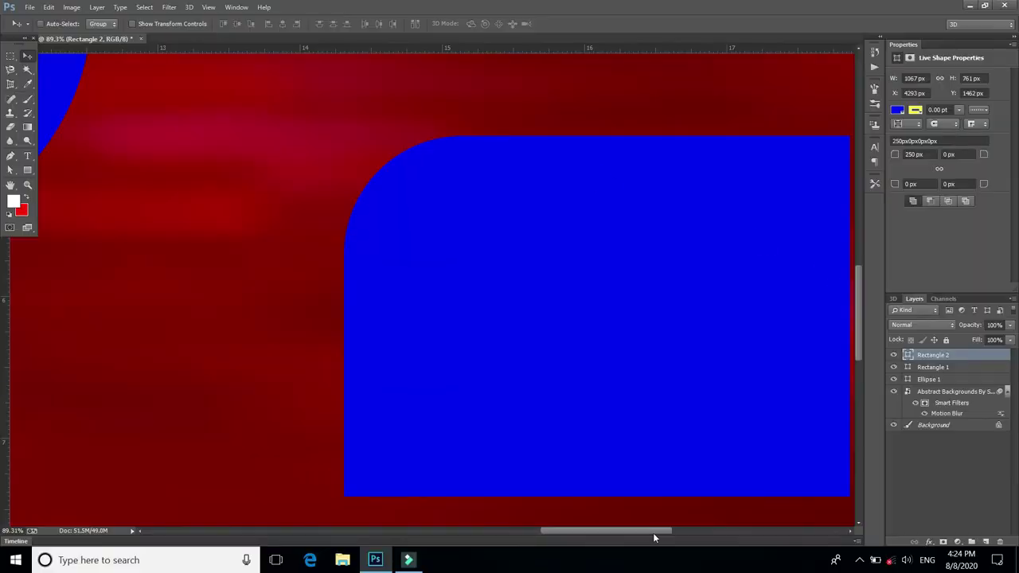
# Set the bottom-right corner radius to 250 px and the bottom-left to 100 px
pyautogui.moveTo(652, 533); pyautogui.dragTo(673, 523)
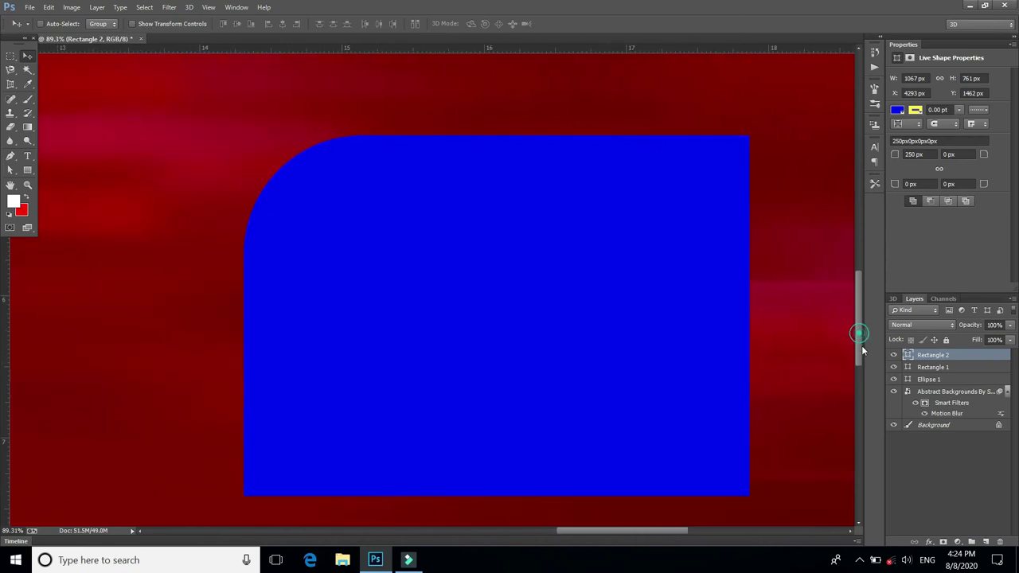
pyautogui.moveTo(861, 351); pyautogui.dragTo(861, 357)
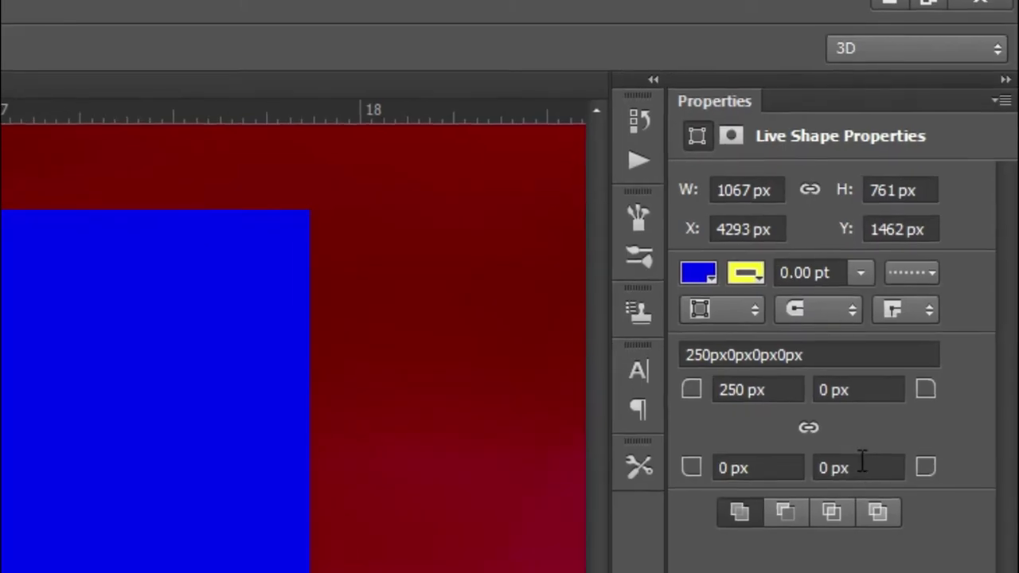
pyautogui.click(948, 184)
pyautogui.write('25')
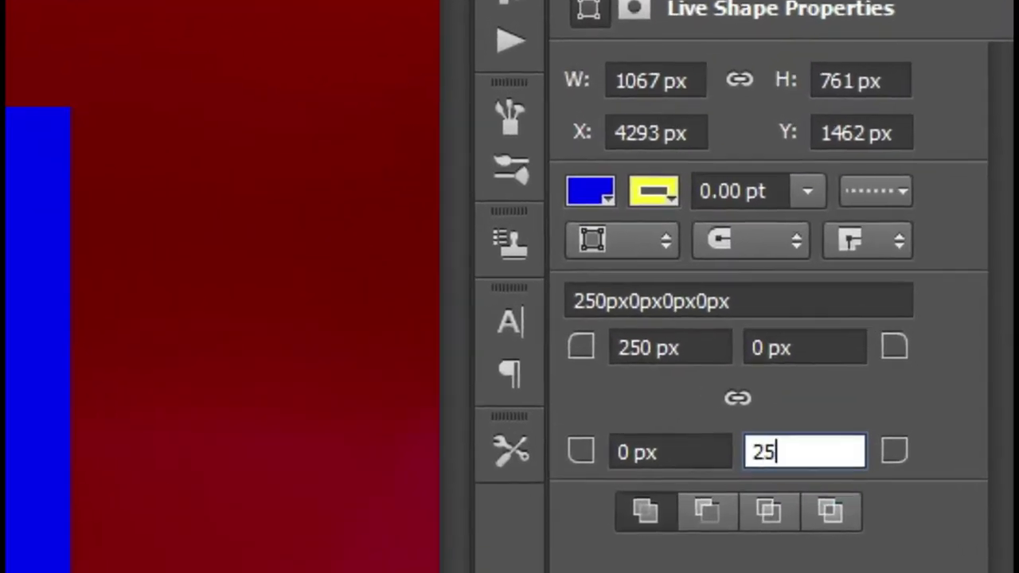
pyautogui.write('0')
pyautogui.press('Return')
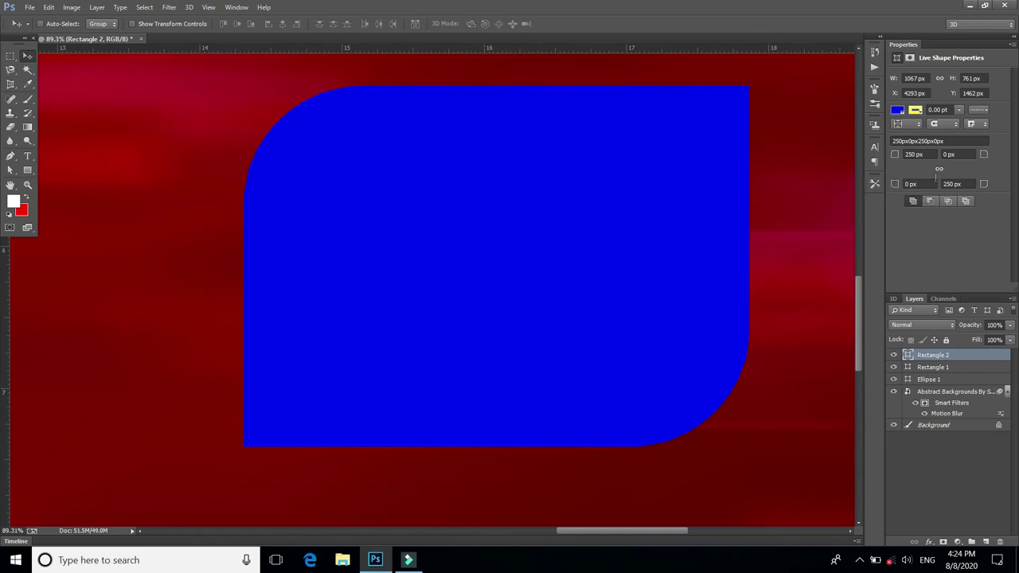
pyautogui.click(914, 184)
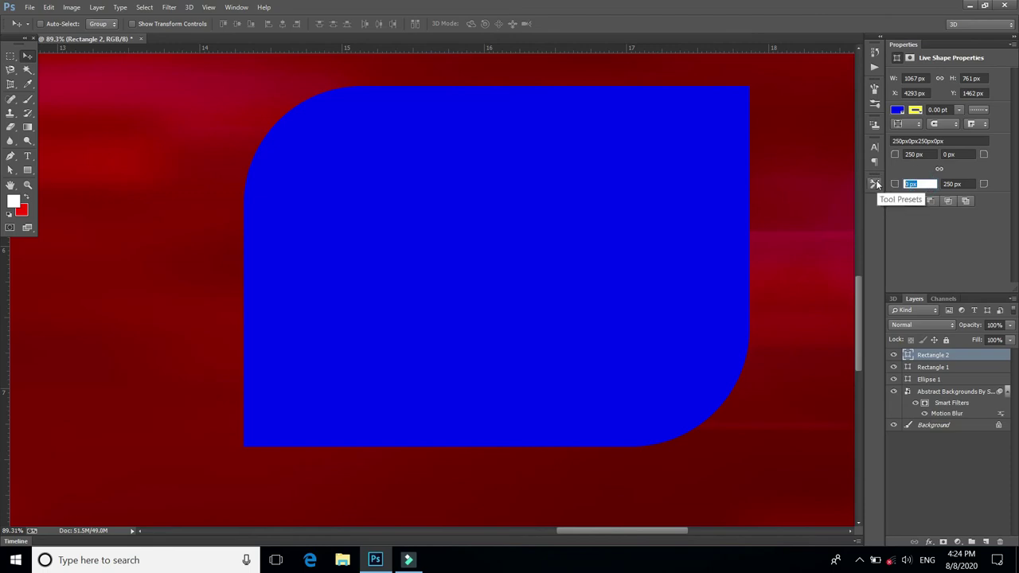
pyautogui.write('100')
pyautogui.press('Return')
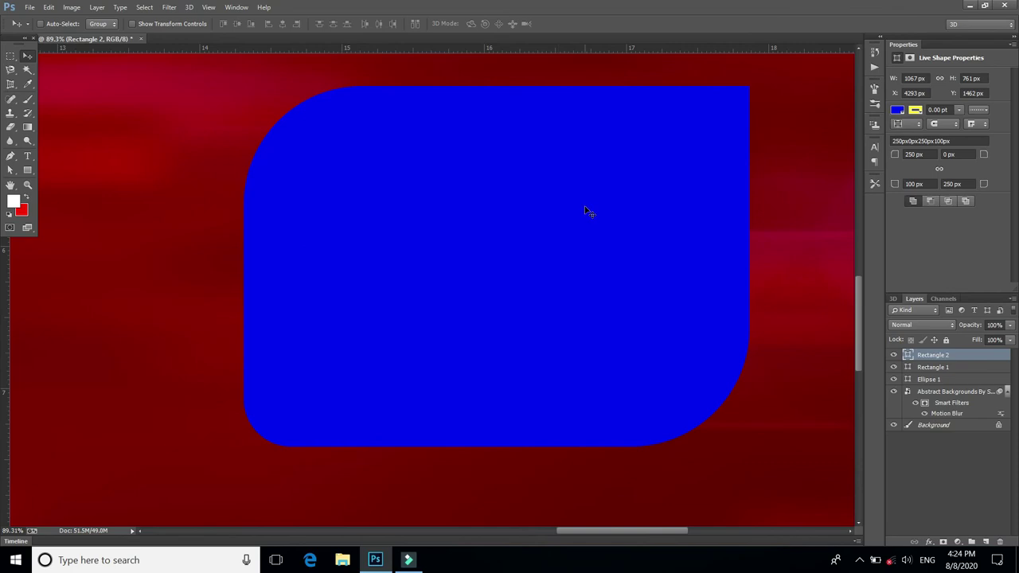
# Bend the top-left corner into an inward curve, converting the live shape to a regular path
pyautogui.click(17, 173)
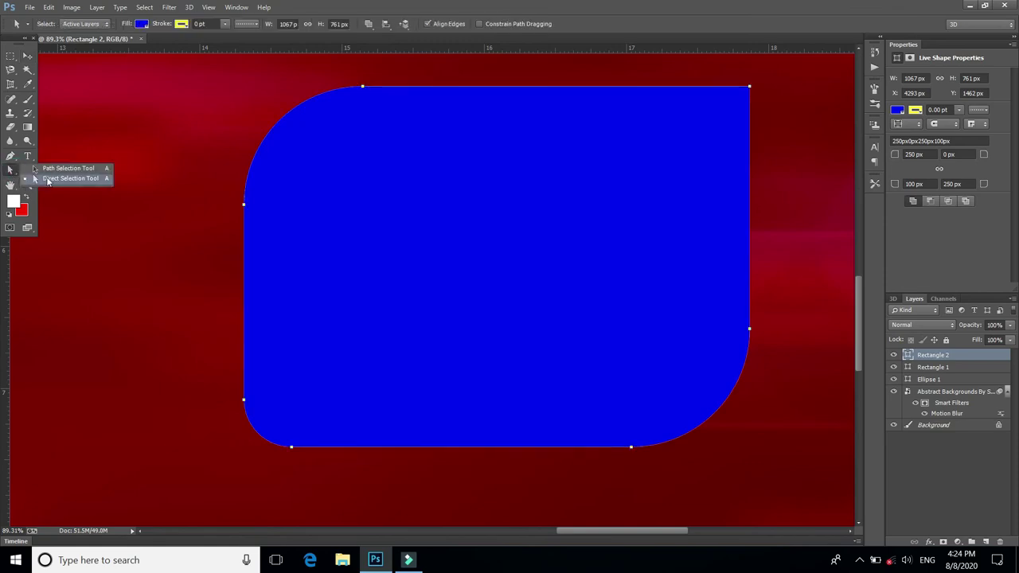
pyautogui.click(48, 180)
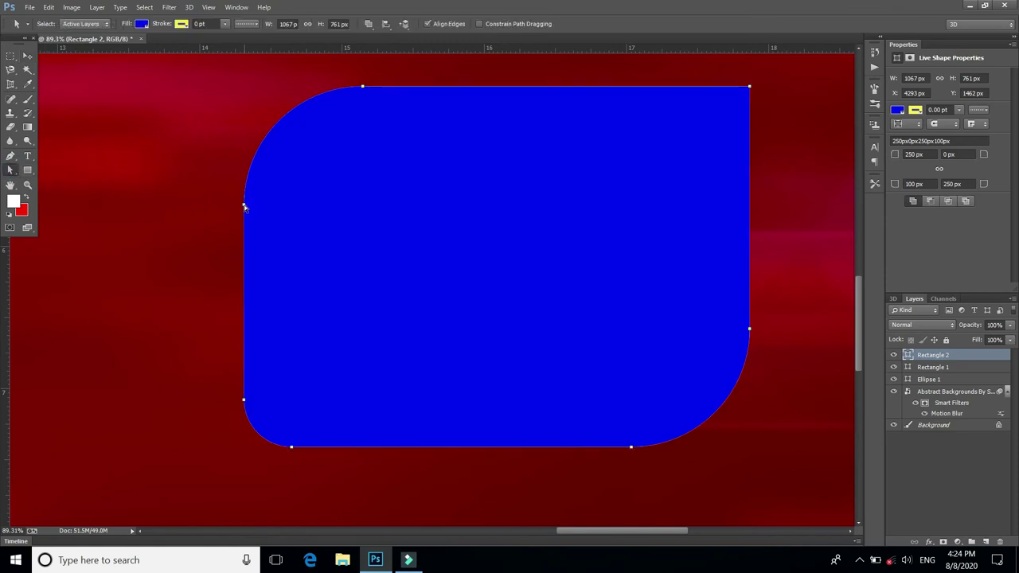
pyautogui.click(244, 206)
pyautogui.moveTo(243, 141); pyautogui.dragTo(361, 205)
pyautogui.moveTo(294, 197); pyautogui.dragTo(292, 198)
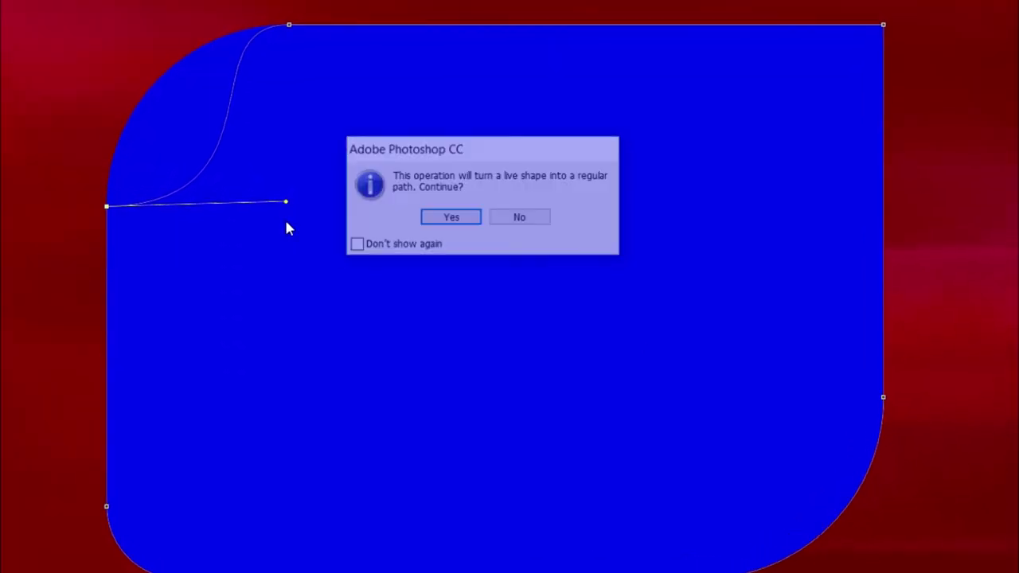
pyautogui.click(457, 231)
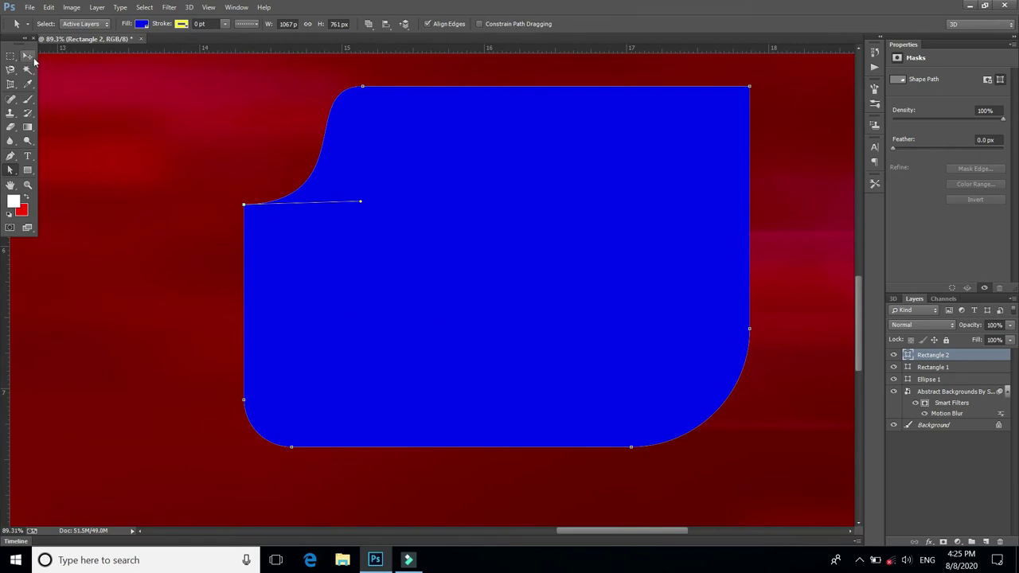
pyautogui.click(27, 56)
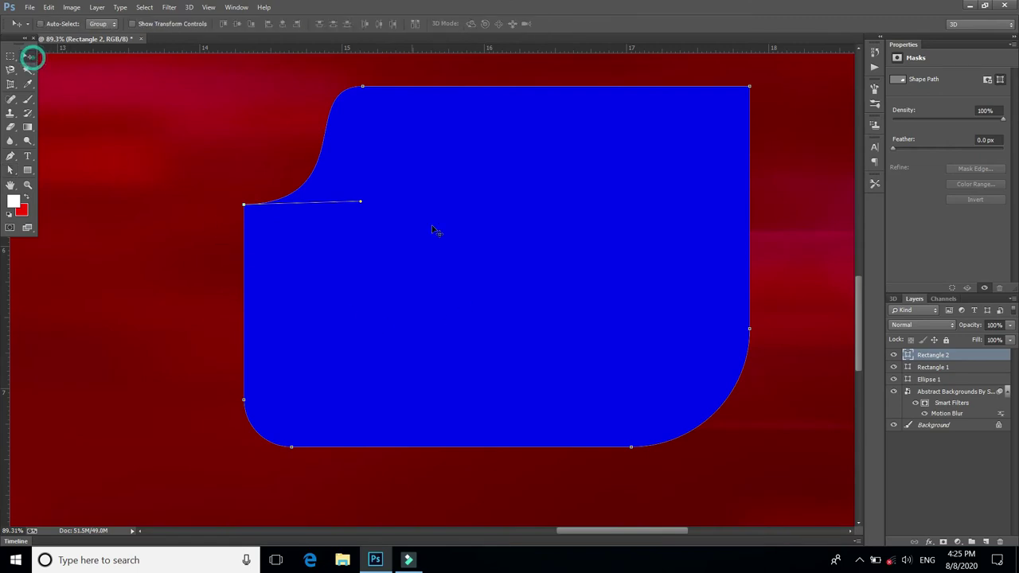
# Curve the bottom-right corner inward to mirror the scooped top-left corner
pyautogui.click(10, 170)
pyautogui.click(693, 304)
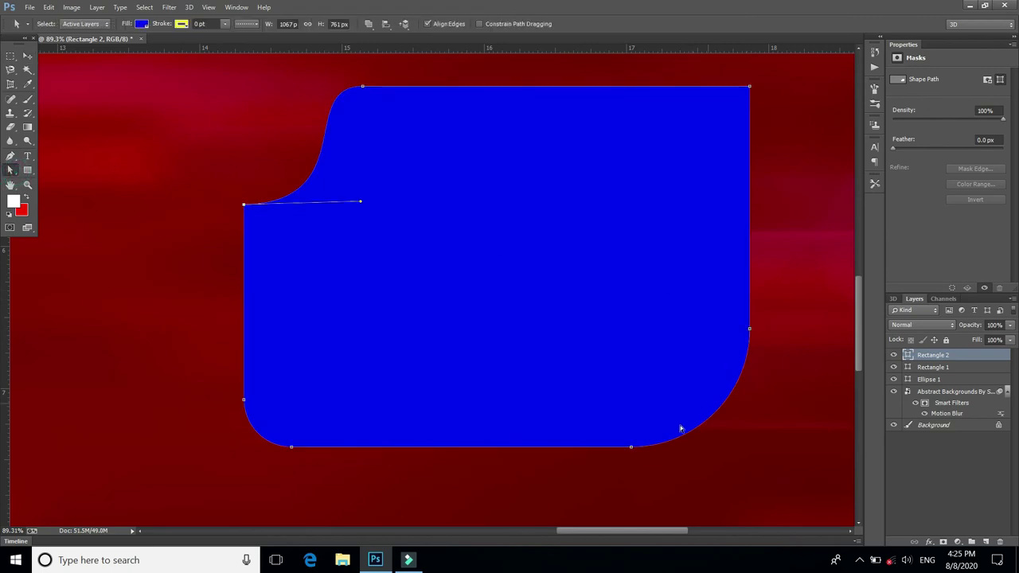
pyautogui.click(631, 448)
pyautogui.moveTo(697, 449); pyautogui.dragTo(613, 324)
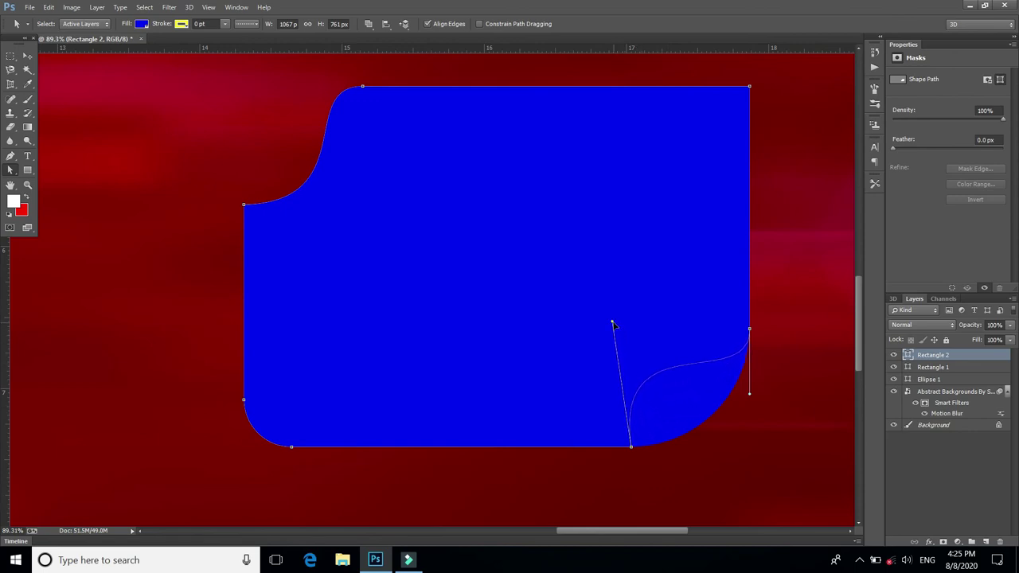
pyautogui.click(27, 55)
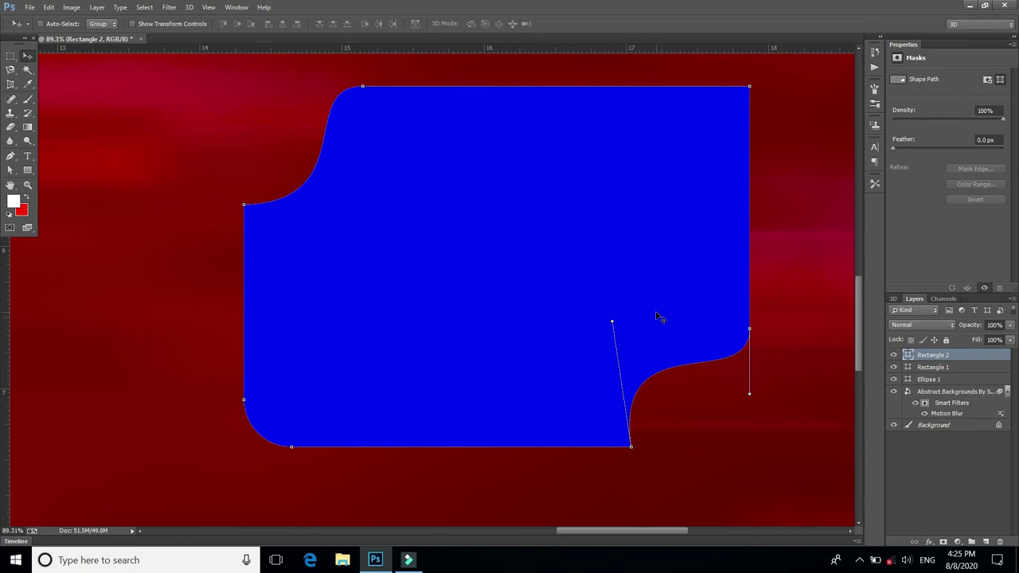
pyautogui.scroll(-1, 660, 317)
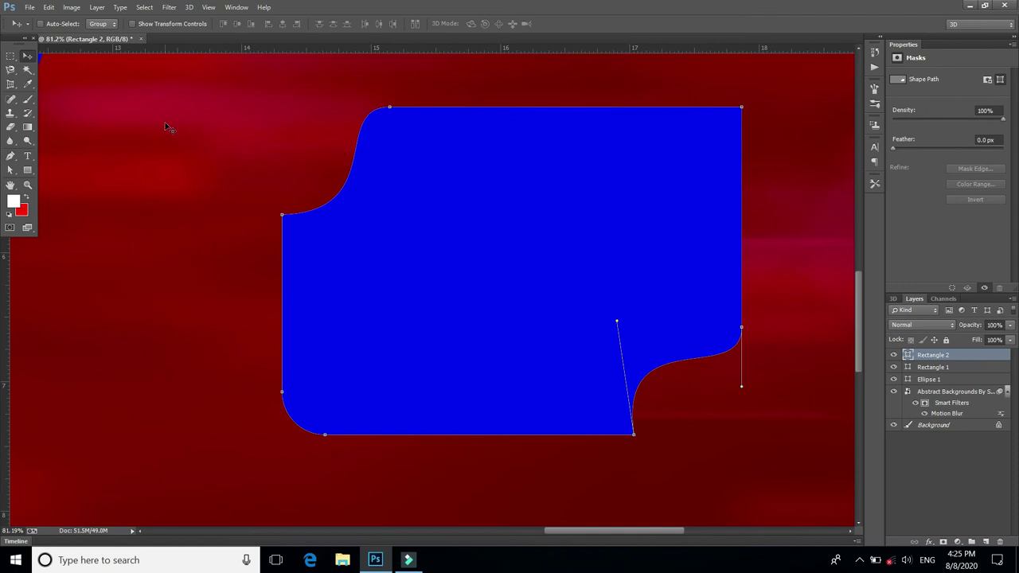
# With the Custom Shape tool, set the fill to yellow and draw a 536 × 500 px flower
pyautogui.click(27, 174)
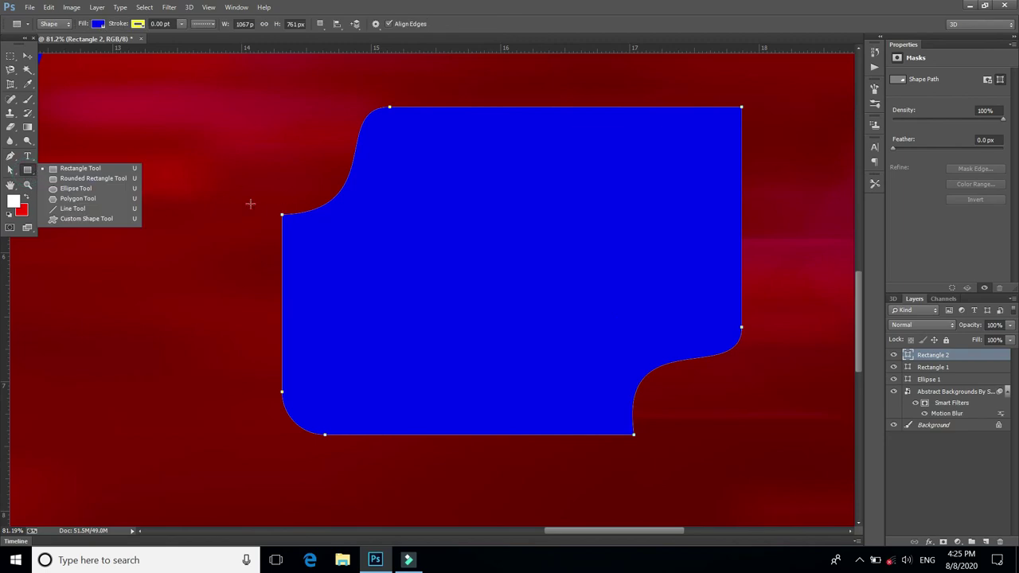
pyautogui.click(77, 221)
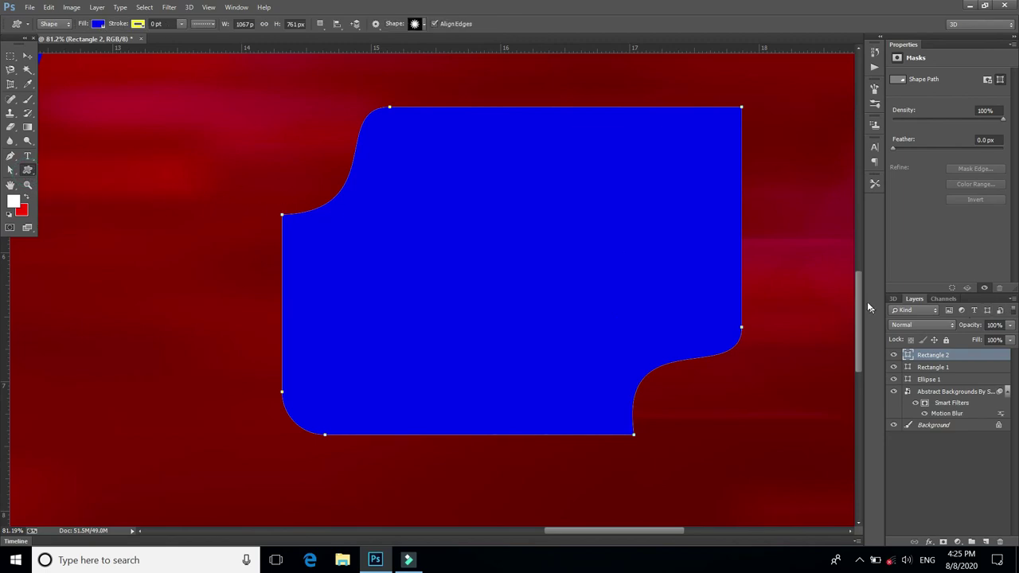
pyautogui.moveTo(860, 298); pyautogui.dragTo(854, 357)
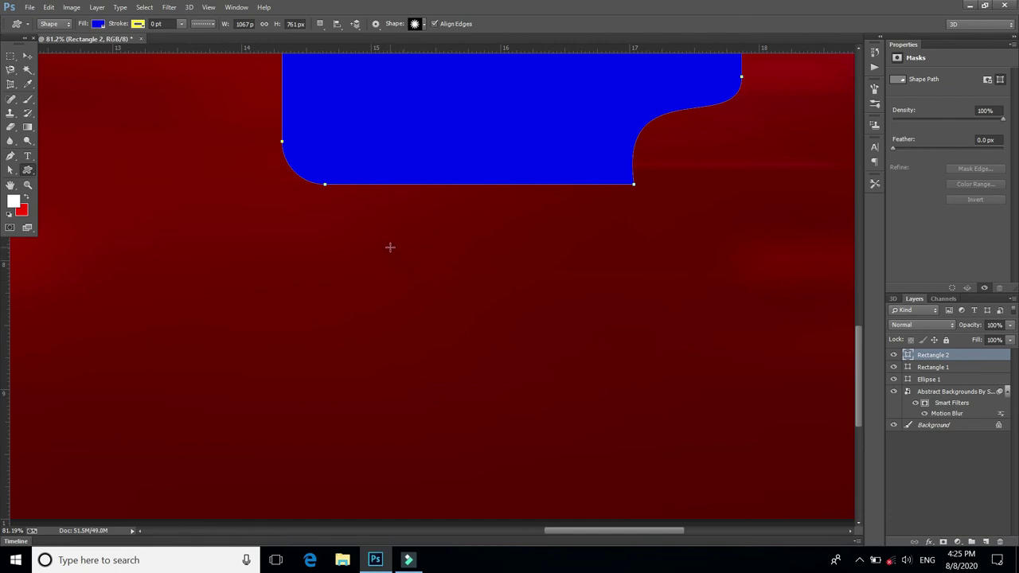
pyautogui.click(98, 24)
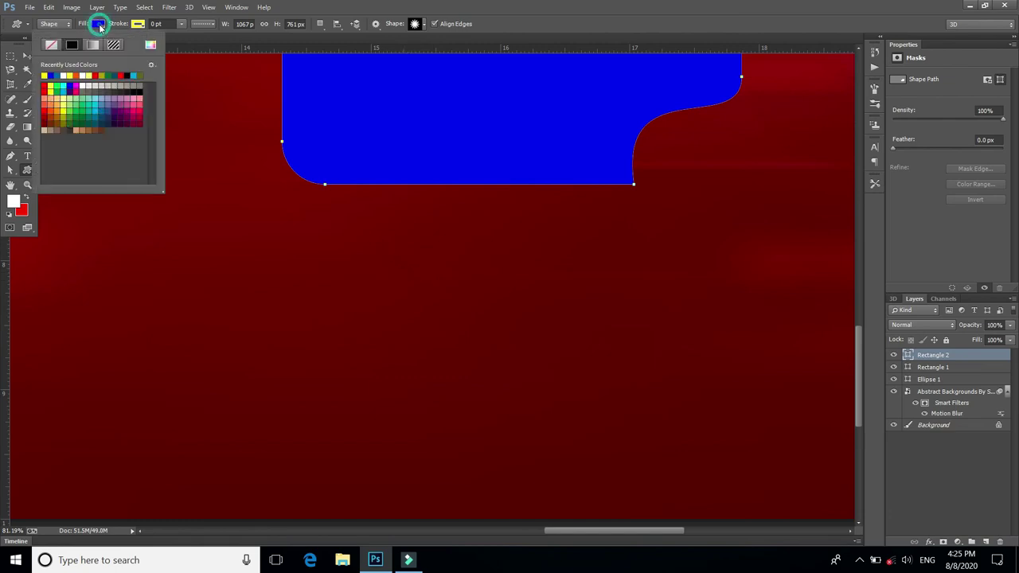
pyautogui.click(69, 102)
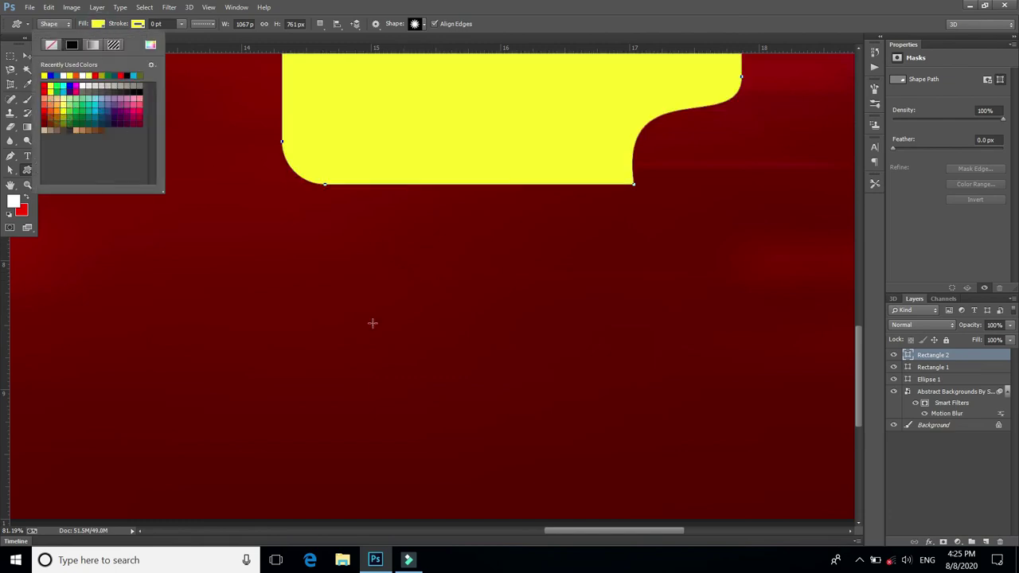
pyautogui.click(392, 265)
pyautogui.moveTo(384, 256); pyautogui.dragTo(615, 472)
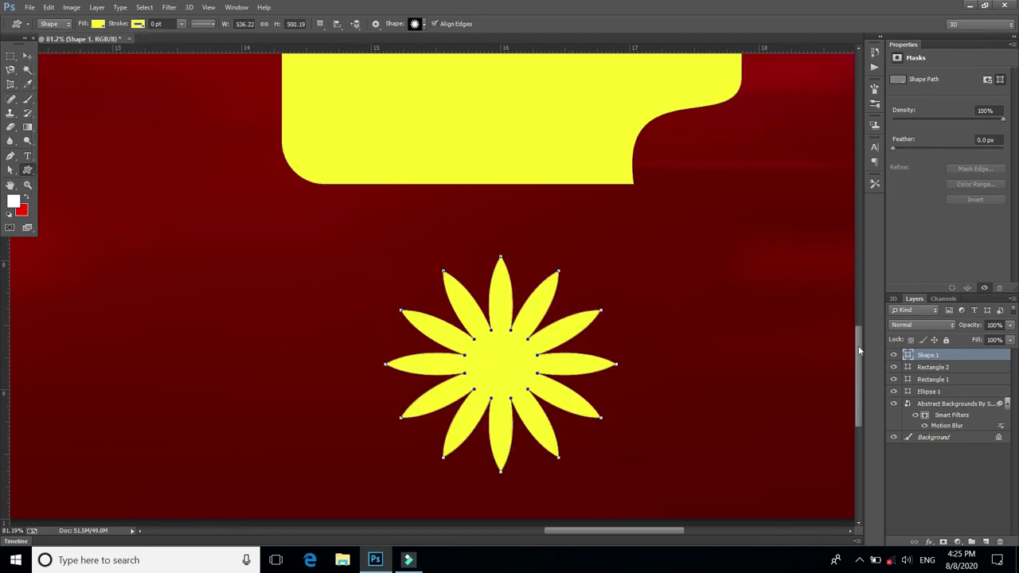
# Keep the flower's feather at 0 px and zoom in on it with Direct Selection active
pyautogui.moveTo(858, 343); pyautogui.dragTo(858, 353)
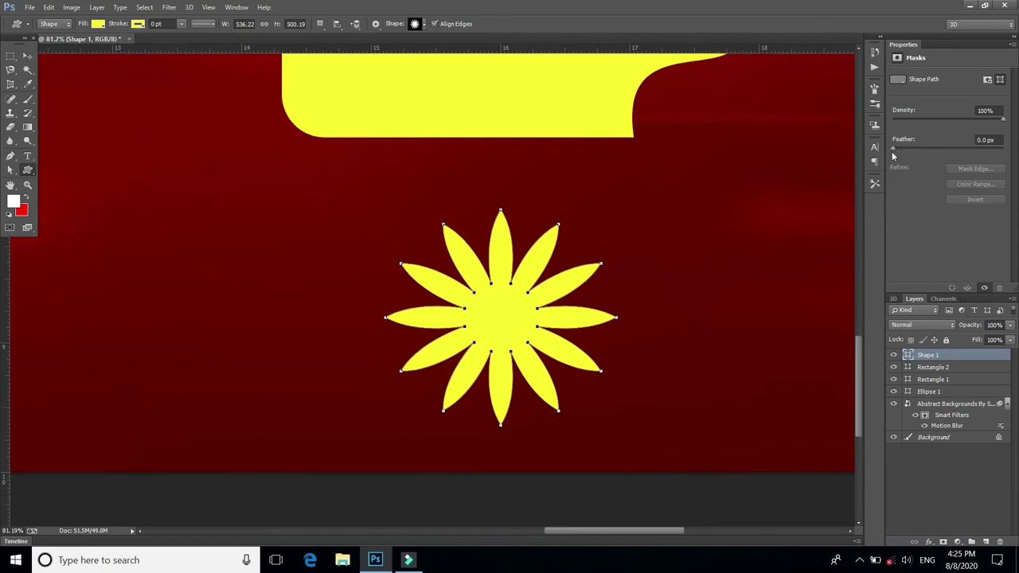
pyautogui.moveTo(891, 153)
pyautogui.mouseDown()
pyautogui.moveTo(921, 156)
pyautogui.moveTo(891, 149)
pyautogui.mouseUp()
pyautogui.click(11, 170)
pyautogui.moveTo(11, 171); pyautogui.dragTo(44, 181)
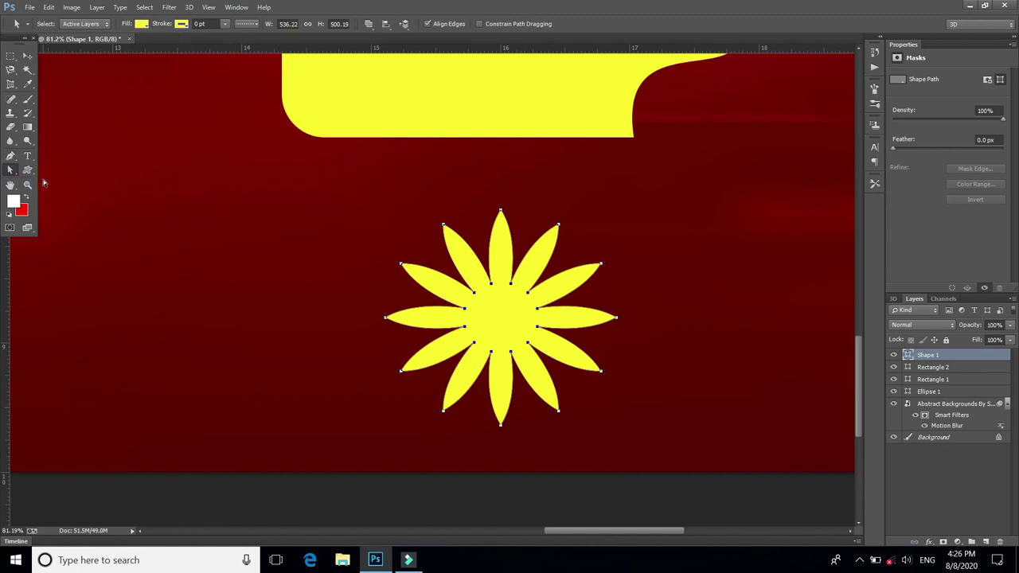
pyautogui.keyDown('alt'); pyautogui.scroll(2, 493, 282); pyautogui.keyUp('alt')
pyautogui.keyDown('alt'); pyautogui.scroll(1, 518, 271); pyautogui.keyUp('alt')
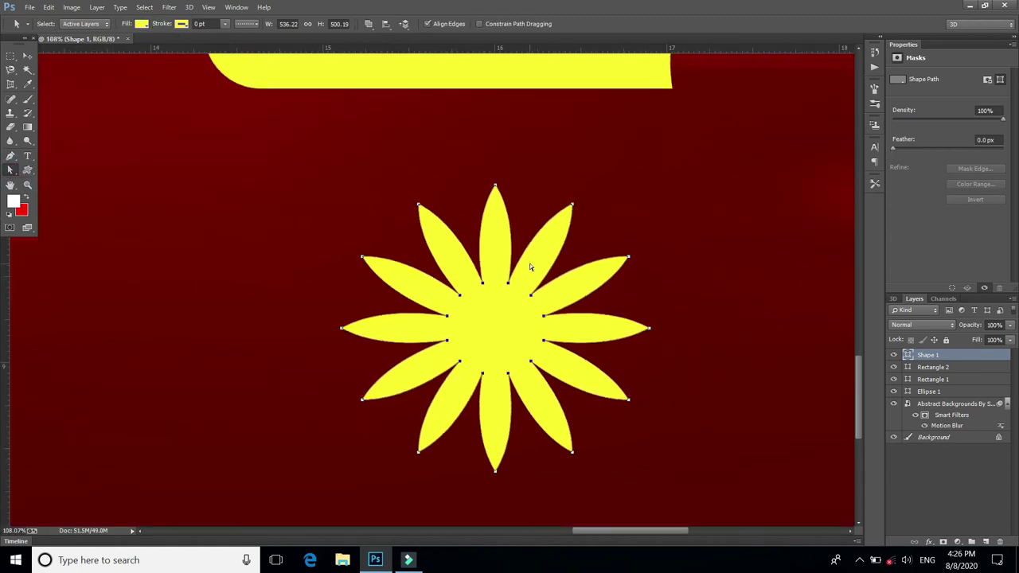
pyautogui.keyDown('alt'); pyautogui.scroll(1, 530, 263); pyautogui.keyUp('alt')
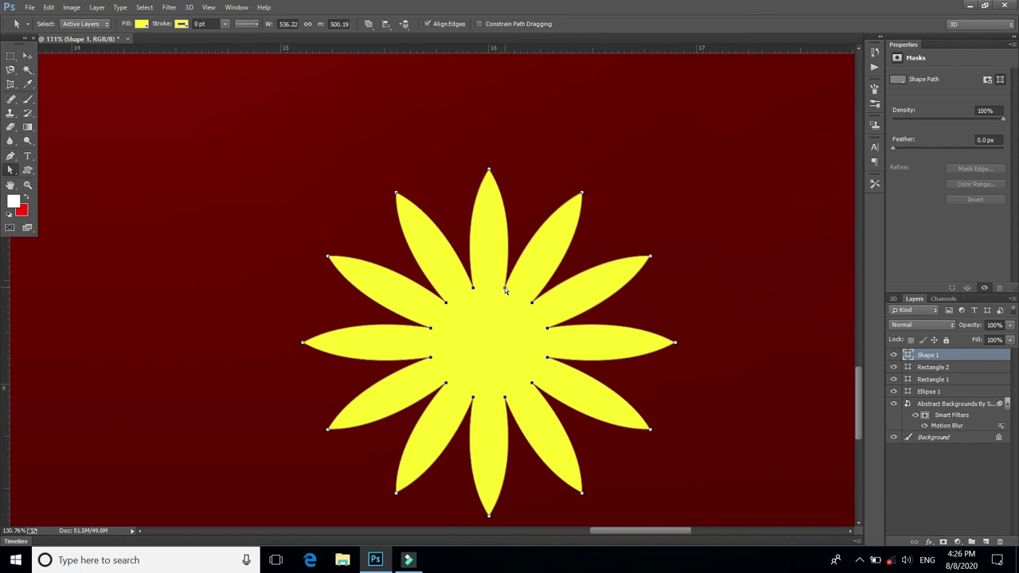
# Curve the upper-right, next and right petals by dragging their tip handles inward
pyautogui.click(582, 195)
pyautogui.moveTo(585, 243)
pyautogui.mouseDown()
pyautogui.moveTo(547, 239)
pyautogui.moveTo(527, 257)
pyautogui.mouseUp()
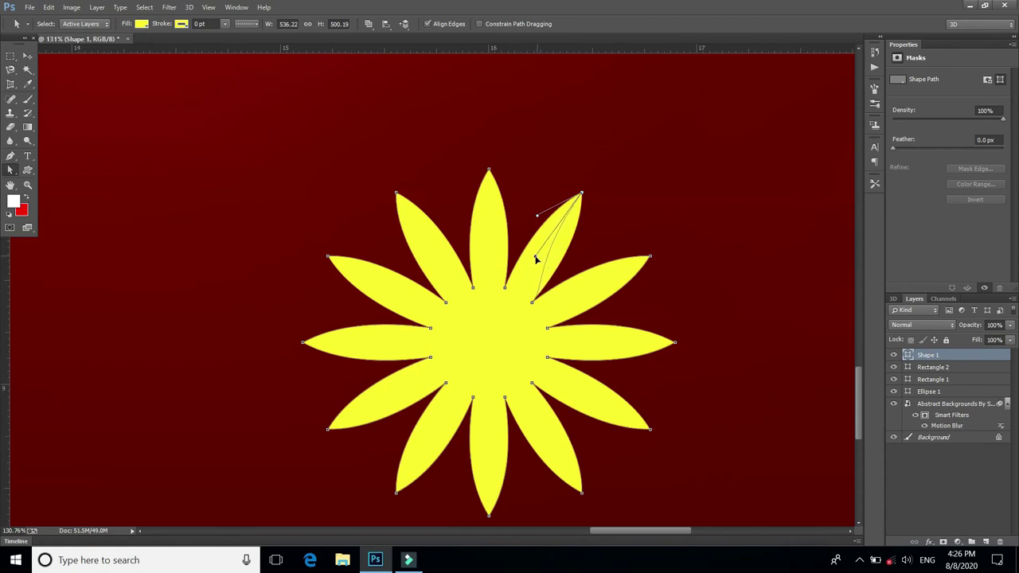
pyautogui.click(650, 257)
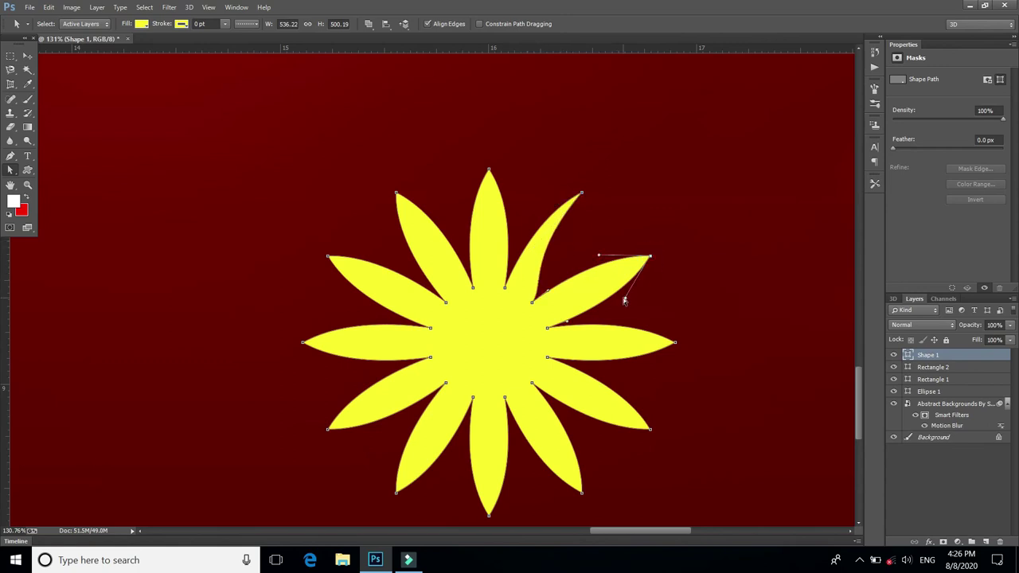
pyautogui.moveTo(626, 302); pyautogui.dragTo(561, 296)
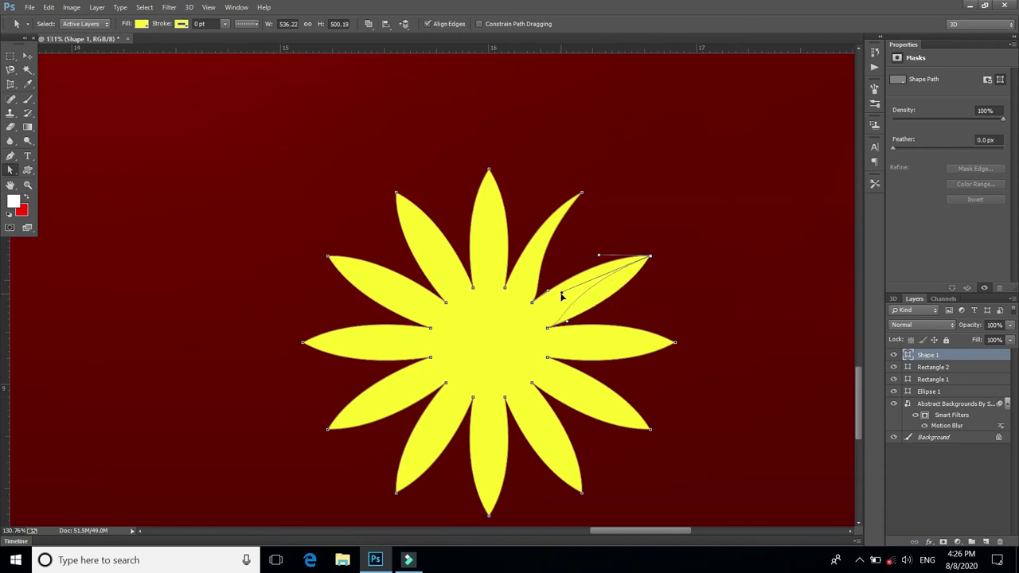
pyautogui.click(675, 343)
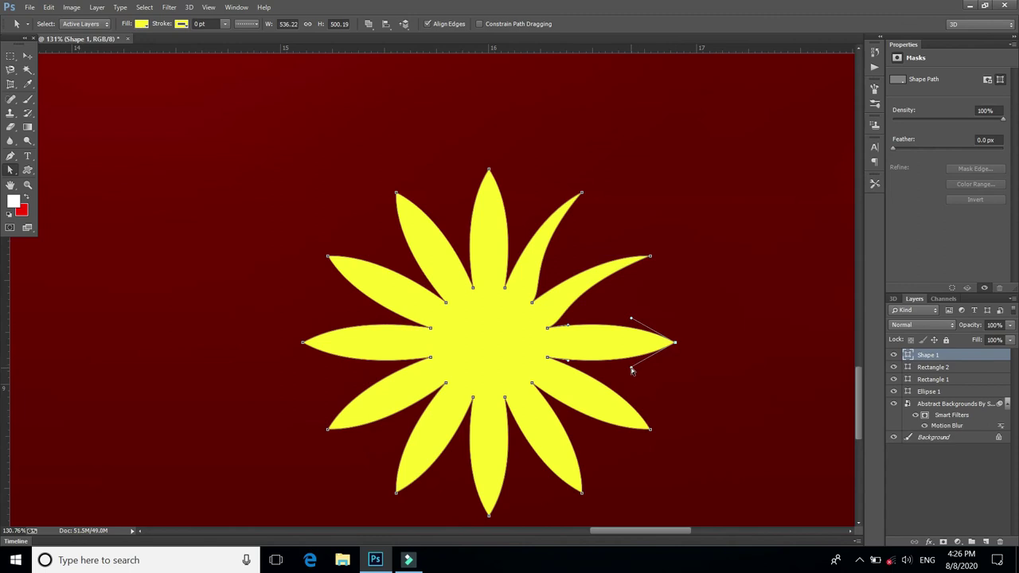
pyautogui.moveTo(631, 371); pyautogui.dragTo(596, 336)
# Curve the lower-right and bottom-right petals, then deselect the path
pyautogui.click(650, 430)
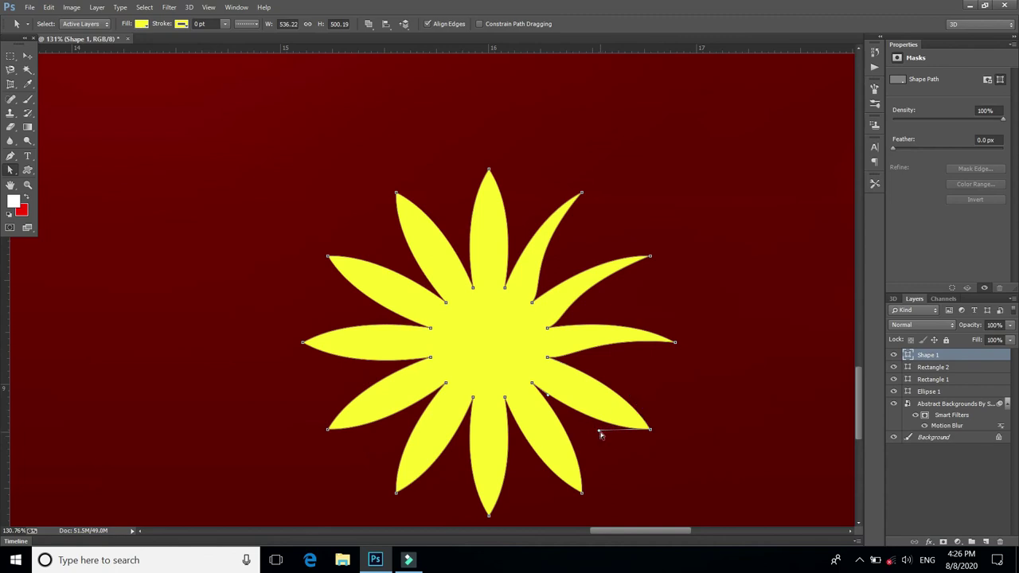
pyautogui.moveTo(598, 431); pyautogui.dragTo(608, 406)
pyautogui.click(582, 493)
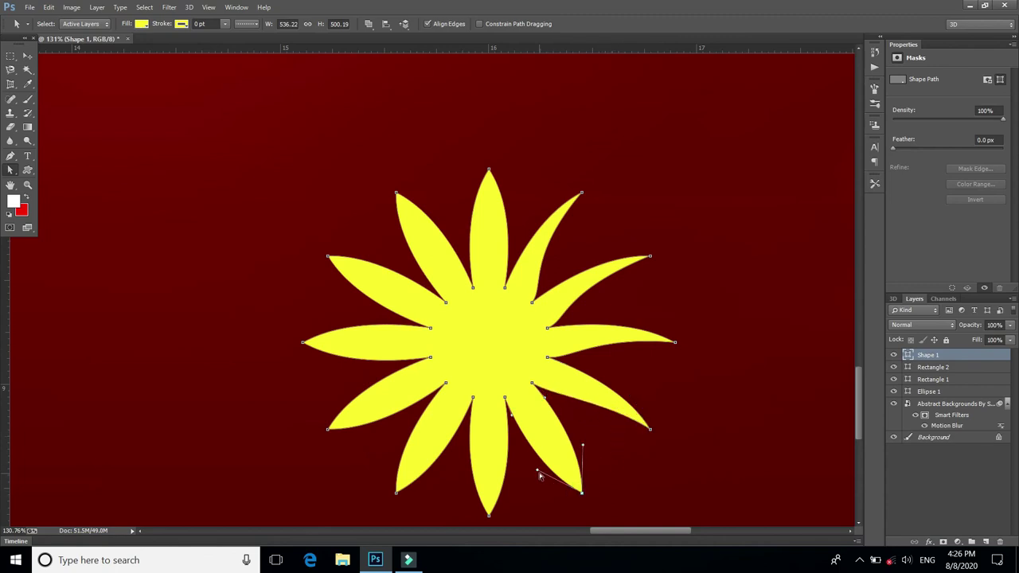
pyautogui.moveTo(539, 473)
pyautogui.mouseDown()
pyautogui.moveTo(563, 440)
pyautogui.moveTo(545, 466)
pyautogui.mouseUp()
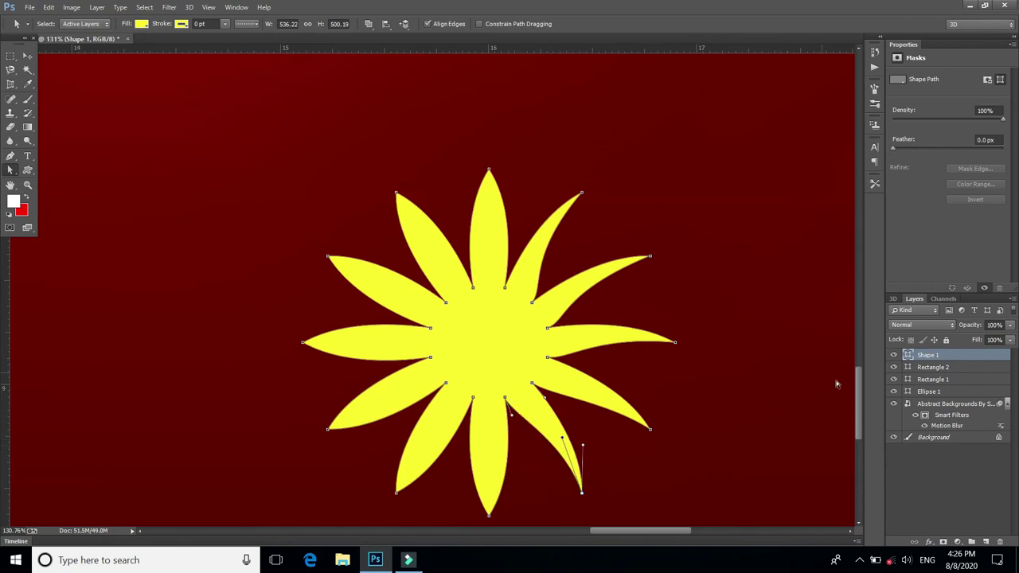
pyautogui.moveTo(861, 390); pyautogui.dragTo(863, 406)
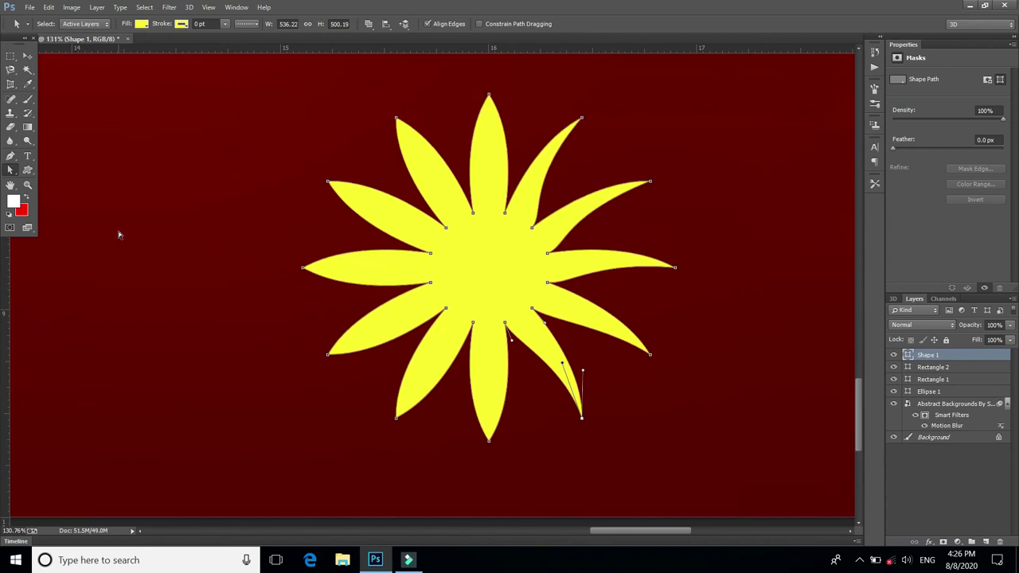
pyautogui.click(27, 55)
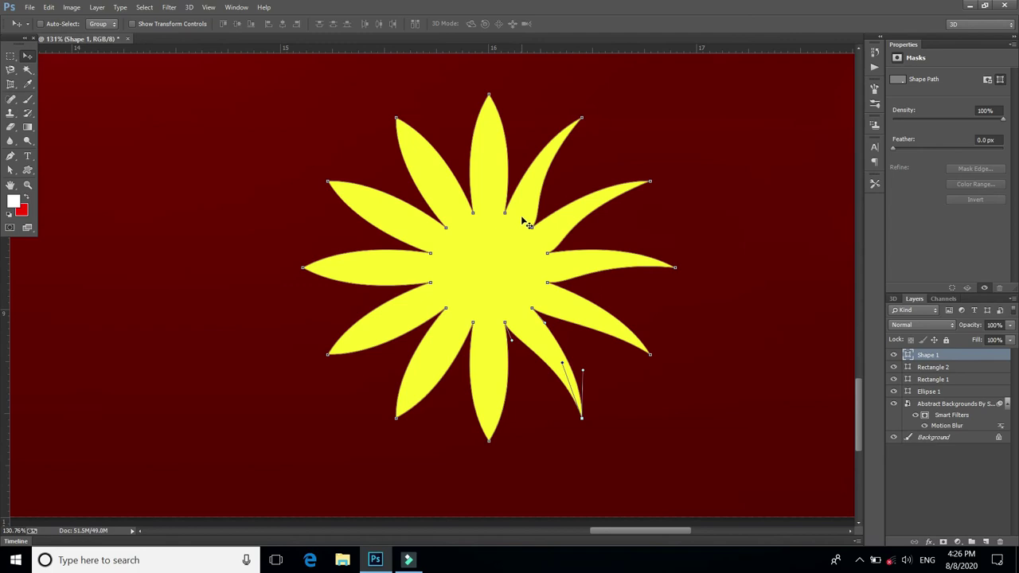
pyautogui.click(749, 241)
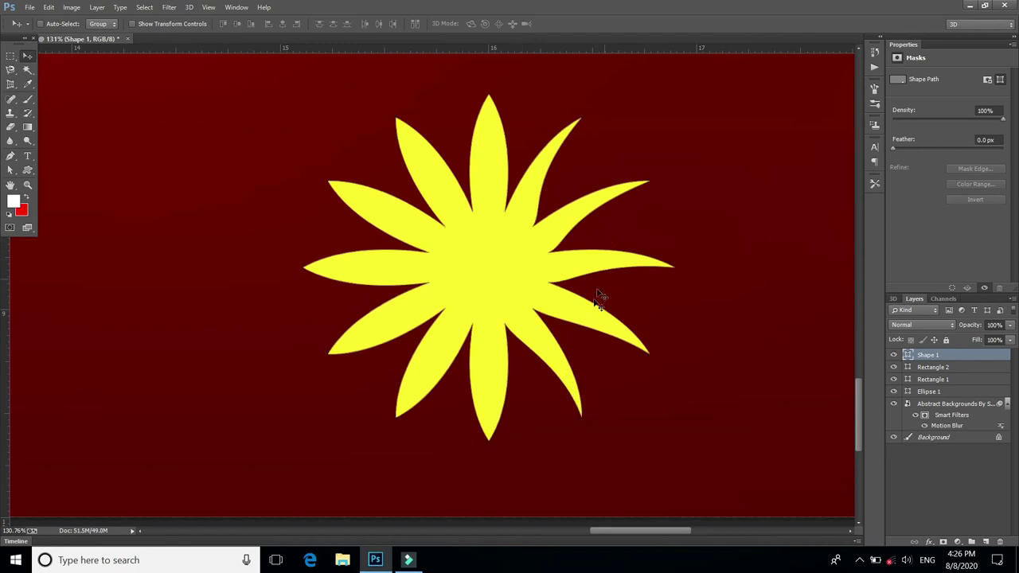
# Zoom out until the yellow flower, yellow rectangle and blue shapes all fit the window
pyautogui.scroll(1, 546, 284)
pyautogui.scroll(1, 546, 284)
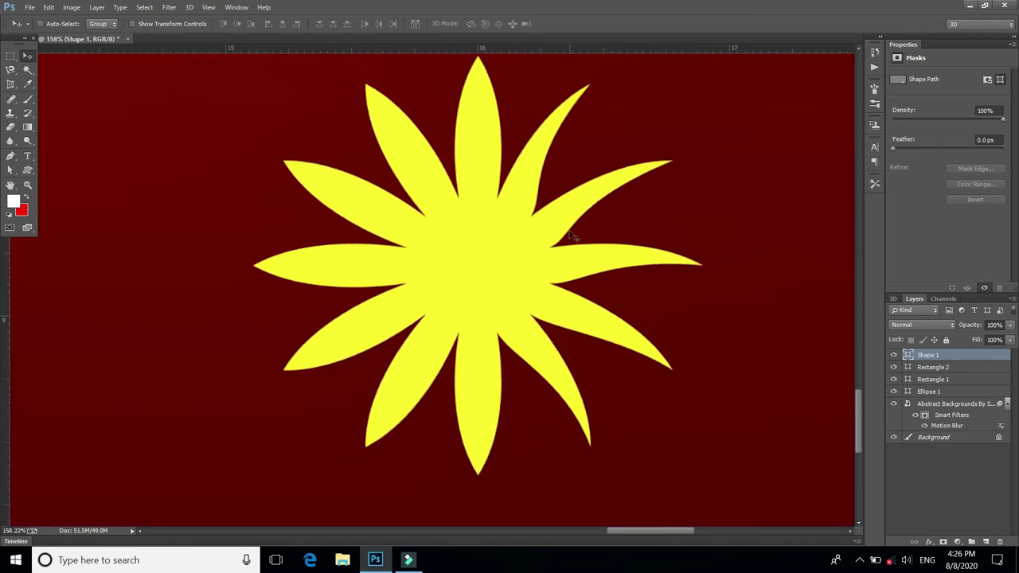
pyautogui.scroll(-1, 574, 239)
pyautogui.scroll(-1, 581, 246)
pyautogui.scroll(-1, 583, 246)
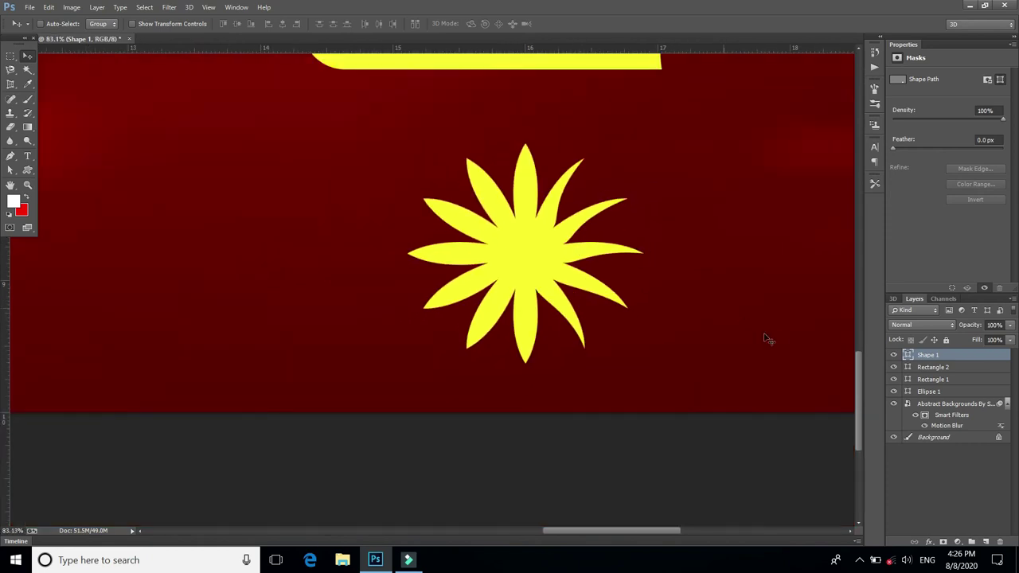
pyautogui.scroll(-1, 635, 313)
pyautogui.moveTo(860, 345)
pyautogui.mouseDown()
pyautogui.moveTo(845, 290)
pyautogui.moveTo(767, 280)
pyautogui.mouseUp()
pyautogui.scroll(-1, 539, 302)
pyautogui.scroll(-2, 544, 316)
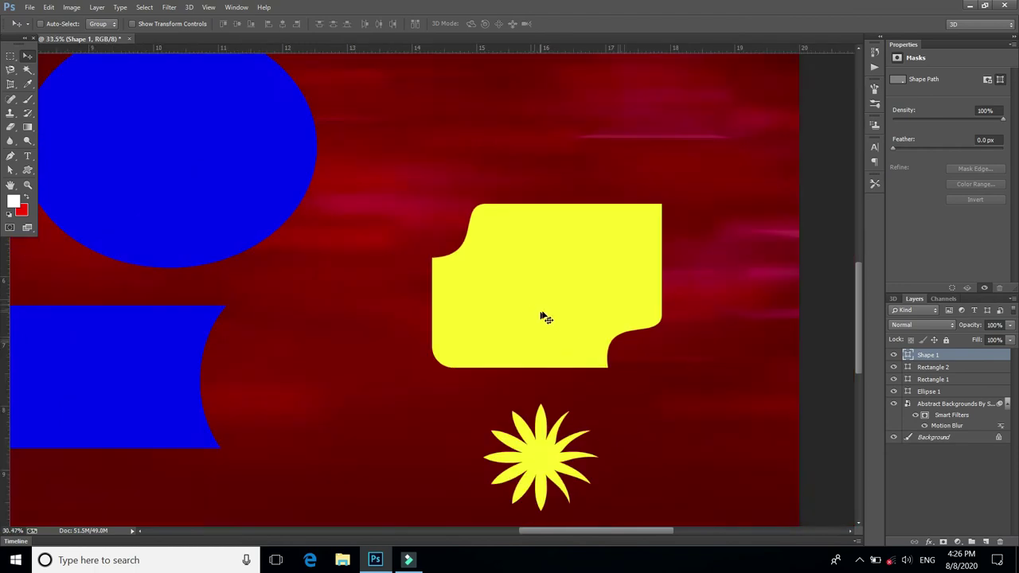
pyautogui.scroll(-2, 518, 304)
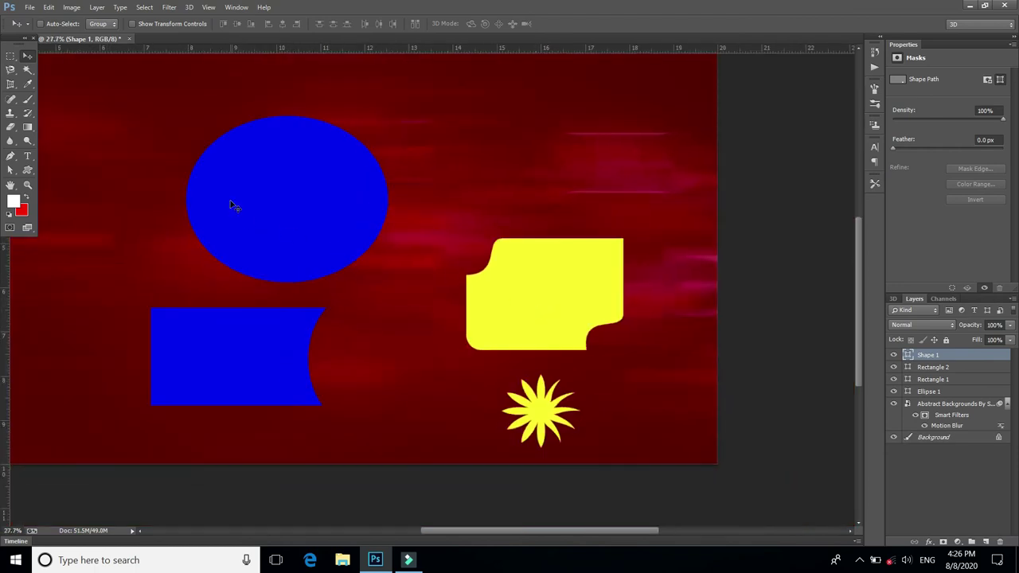